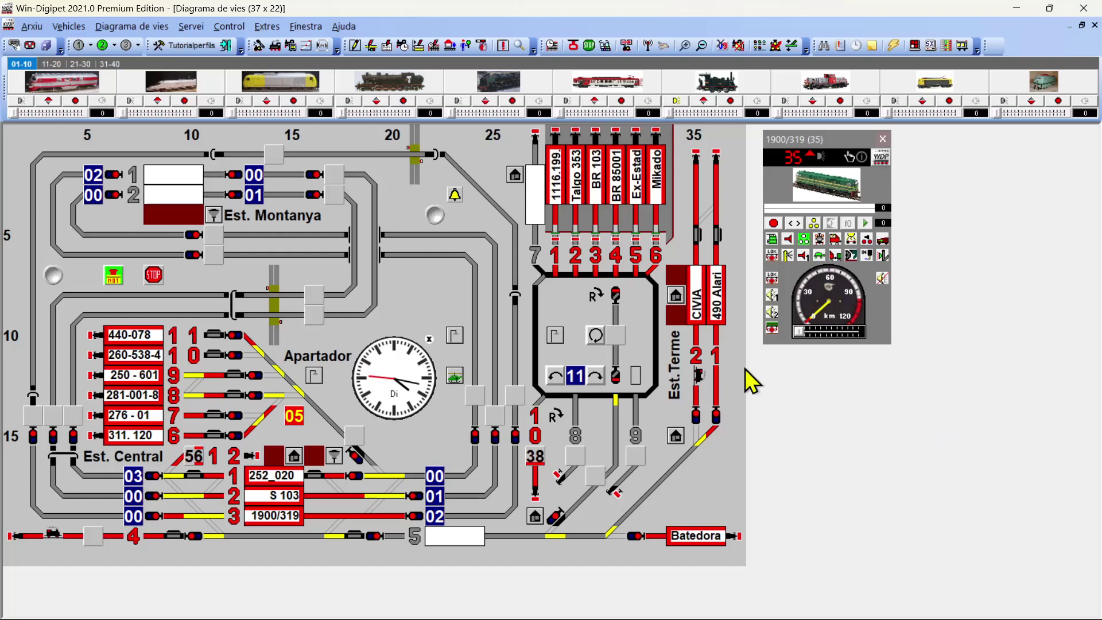
# - Open the profile editor and arrange its profile list and contact event windows side by side
pyautogui.click(387, 46)
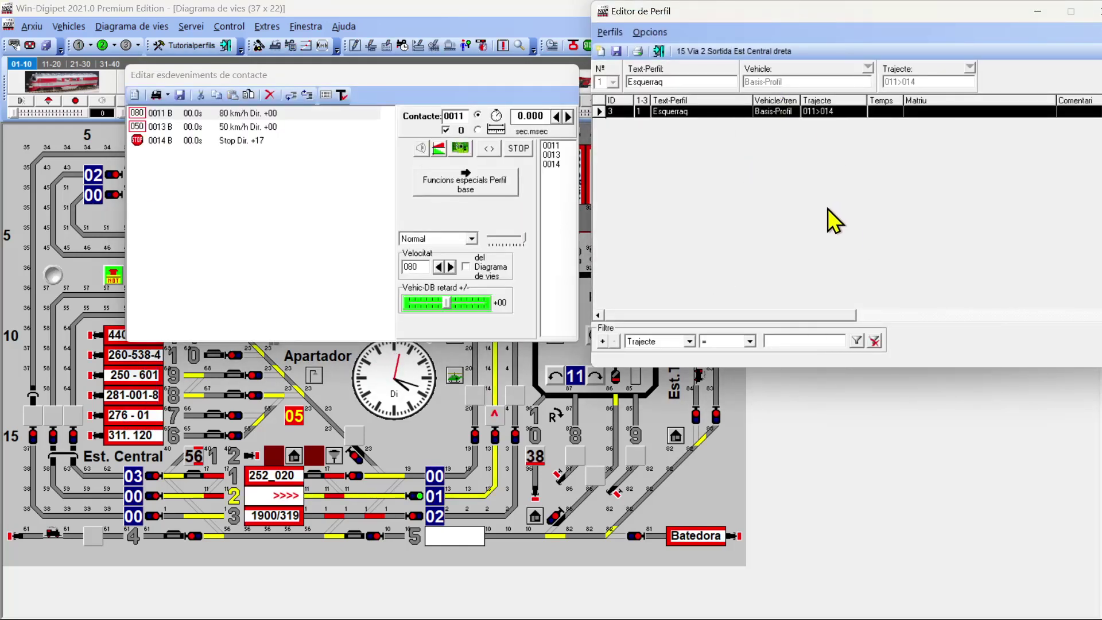
pyautogui.moveTo(729, 18); pyautogui.dragTo(722, 32)
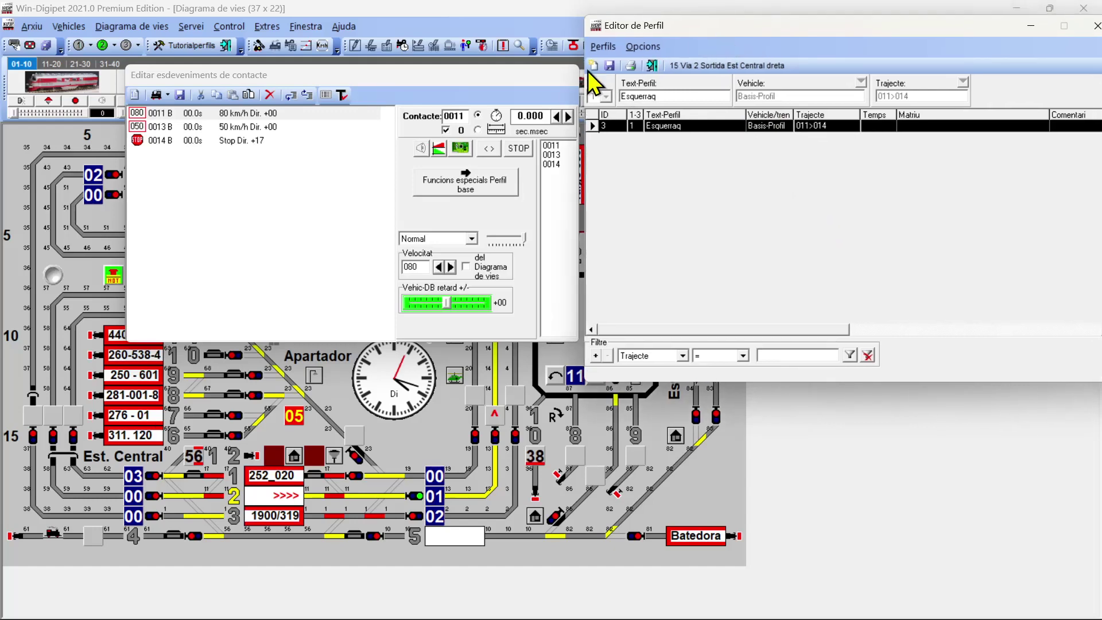
pyautogui.moveTo(360, 74); pyautogui.dragTo(321, 68)
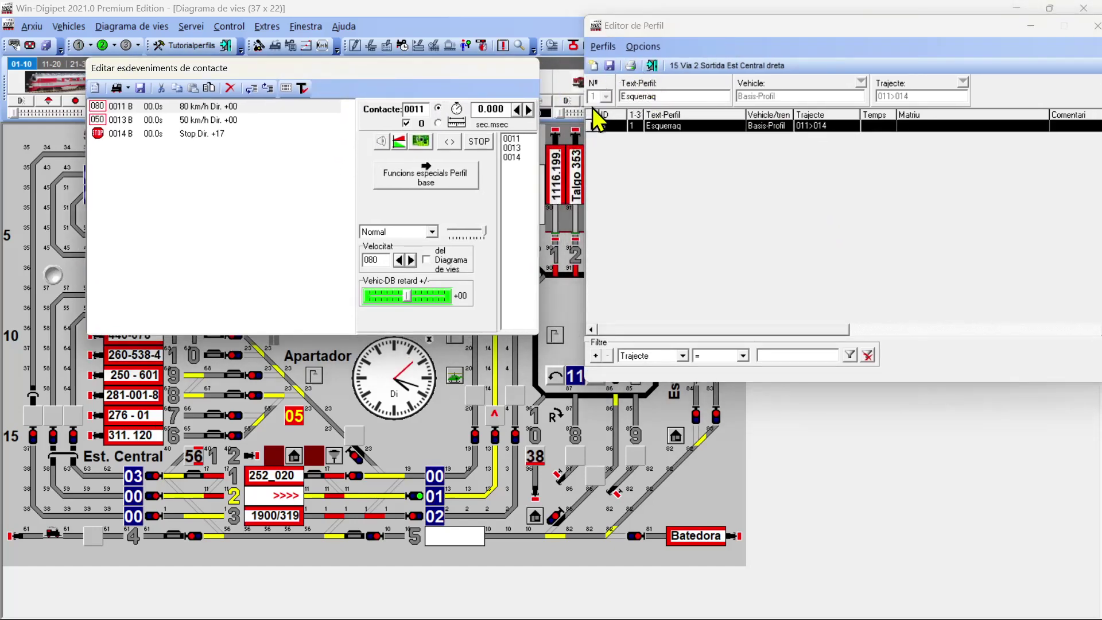
# - Start a new profile with number 1 and the text "Sortida via 3 dreta"
pyautogui.click(594, 65)
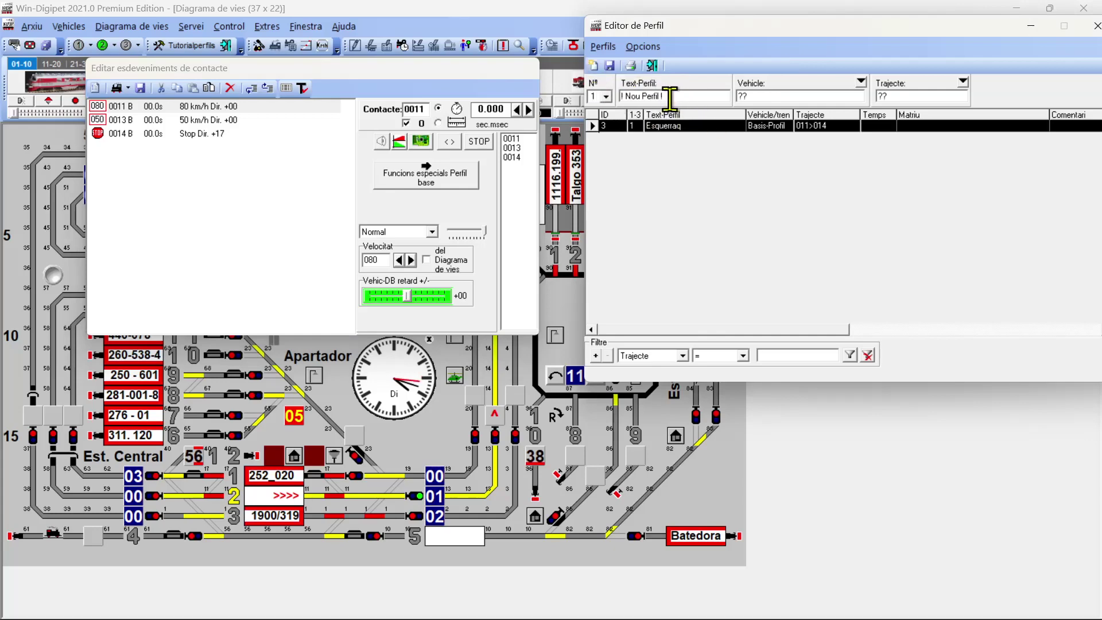
pyautogui.click(605, 98)
pyautogui.click(597, 109)
pyautogui.click(671, 95)
pyautogui.moveTo(670, 96); pyautogui.dragTo(576, 95)
pyautogui.write('Sortida via 3 dreta')
# - Set the new profile's vehicle to the base profile (Basis-Profil)
pyautogui.click(860, 81)
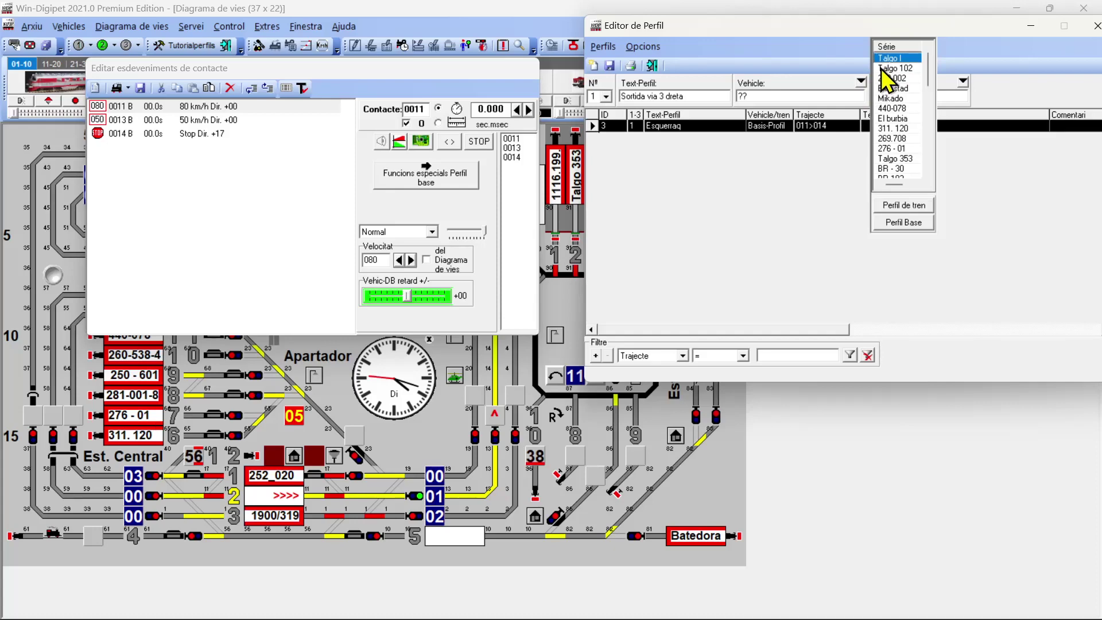
pyautogui.scroll(-10, 896, 157)
pyautogui.scroll(3, 896, 167)
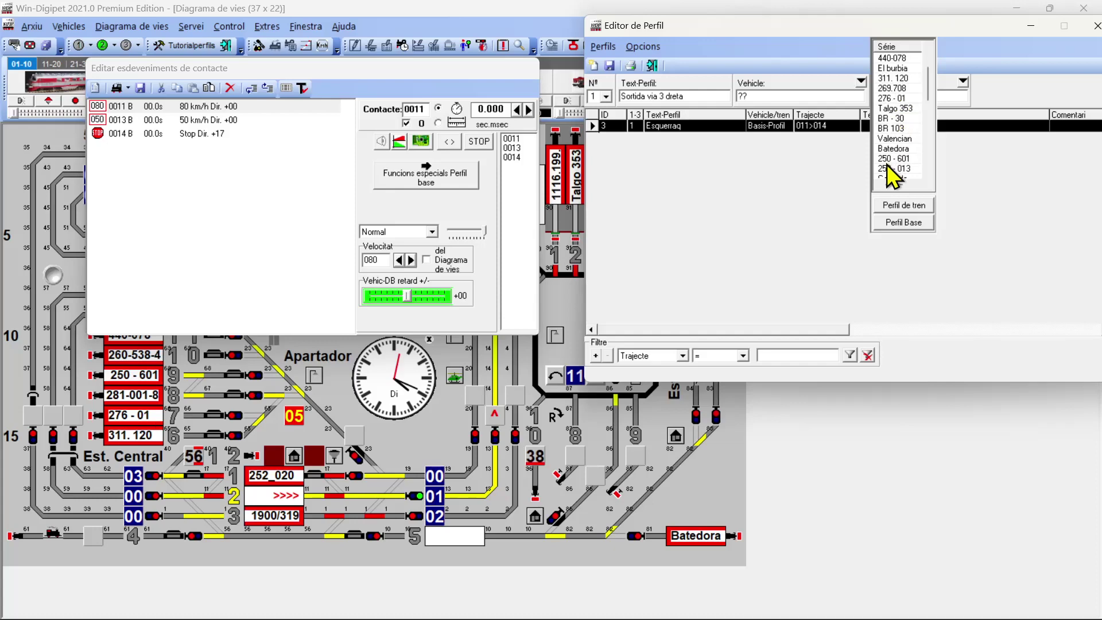
pyautogui.click(898, 223)
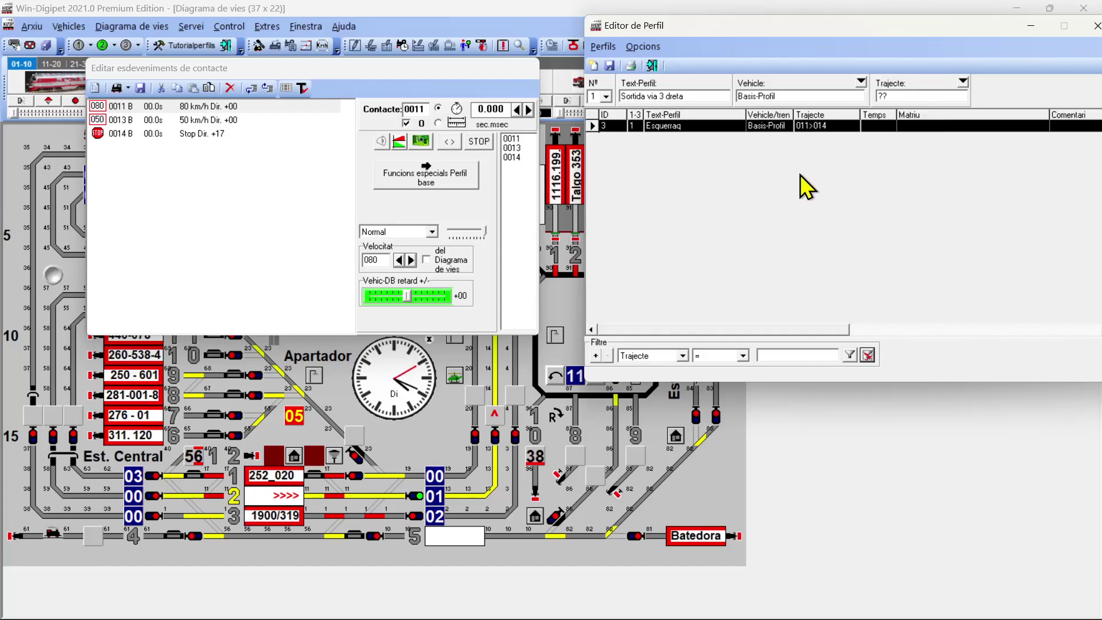
# - Select the route 001>004 out of Est. Central track 3 on the track diagram and transfer it to the profile database
pyautogui.click(274, 516)
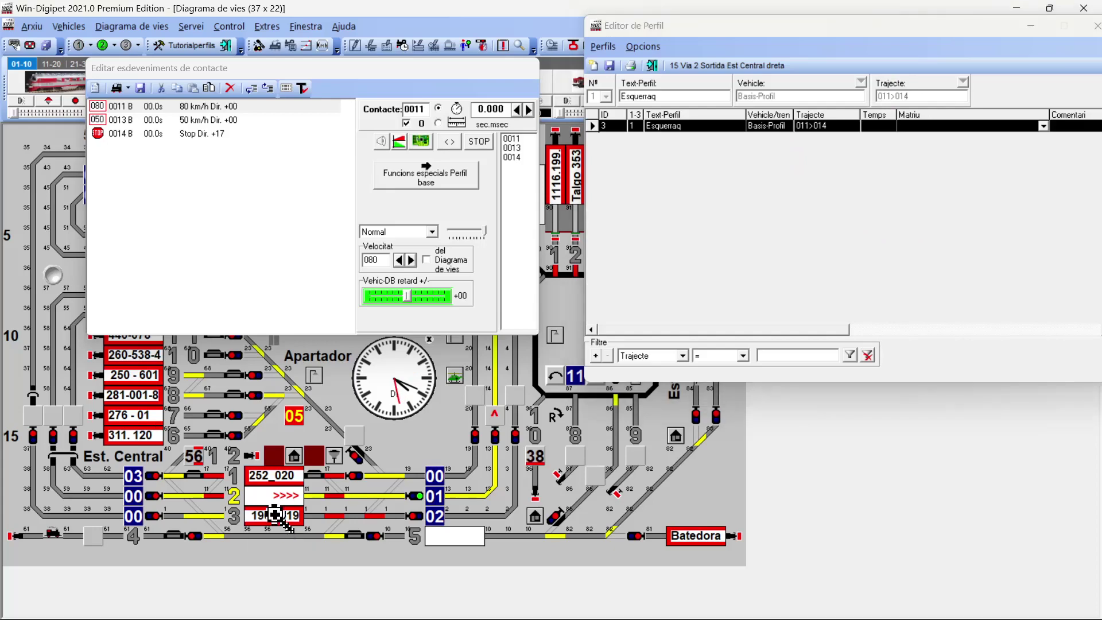
pyautogui.click(518, 394)
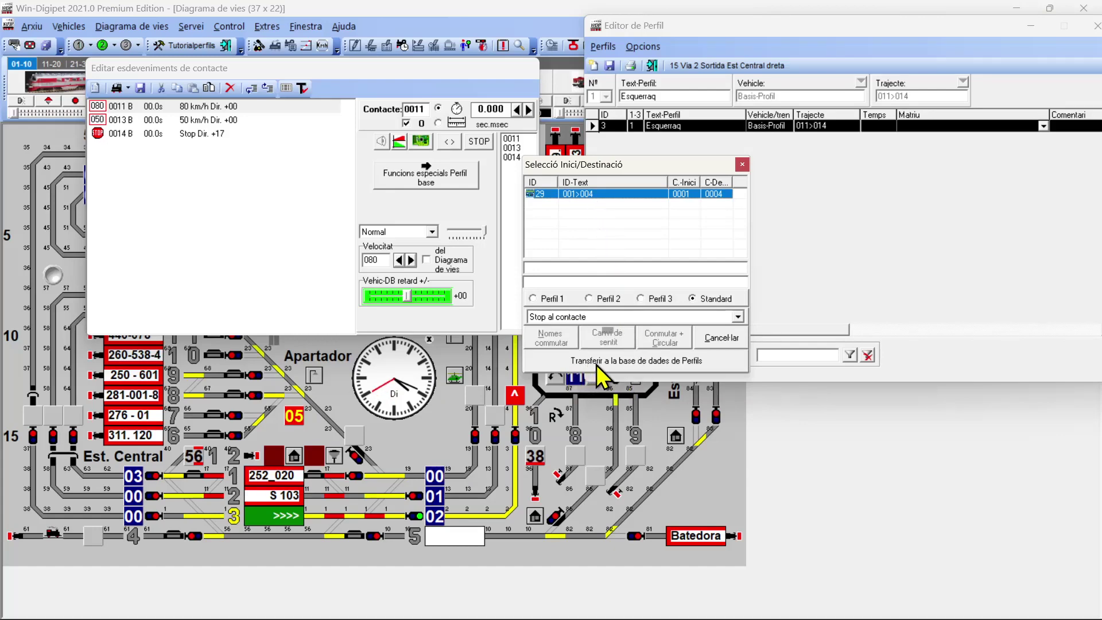
pyautogui.click(645, 364)
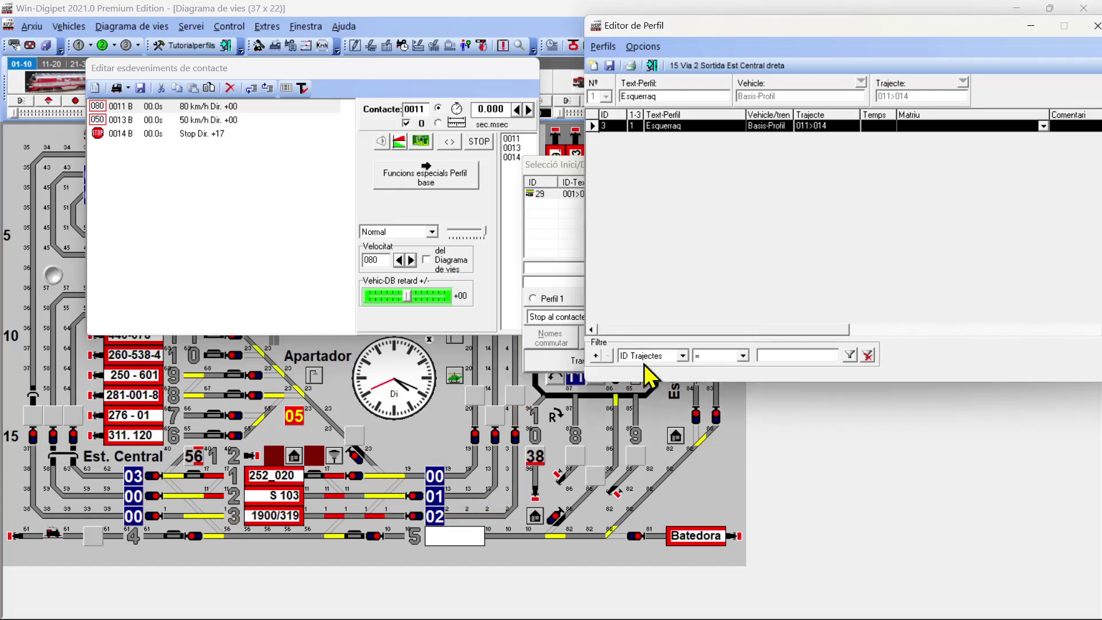
# - Save the base profile "Sortida Via 3 esqierra" for route 001>004 and generate its standard contact events
pyautogui.click(610, 66)
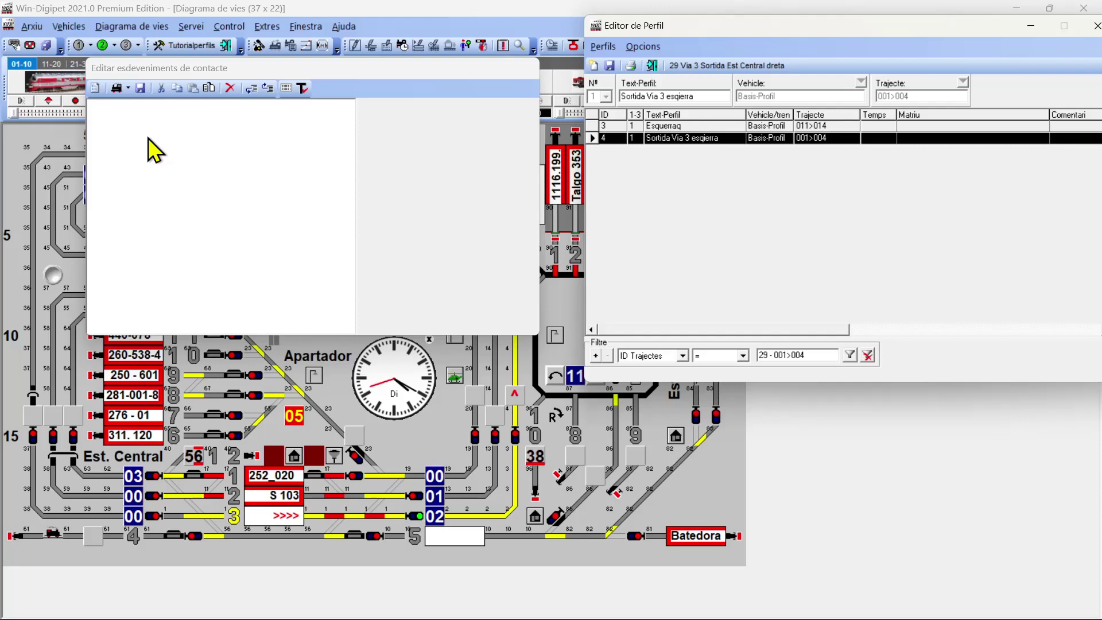
pyautogui.click(94, 87)
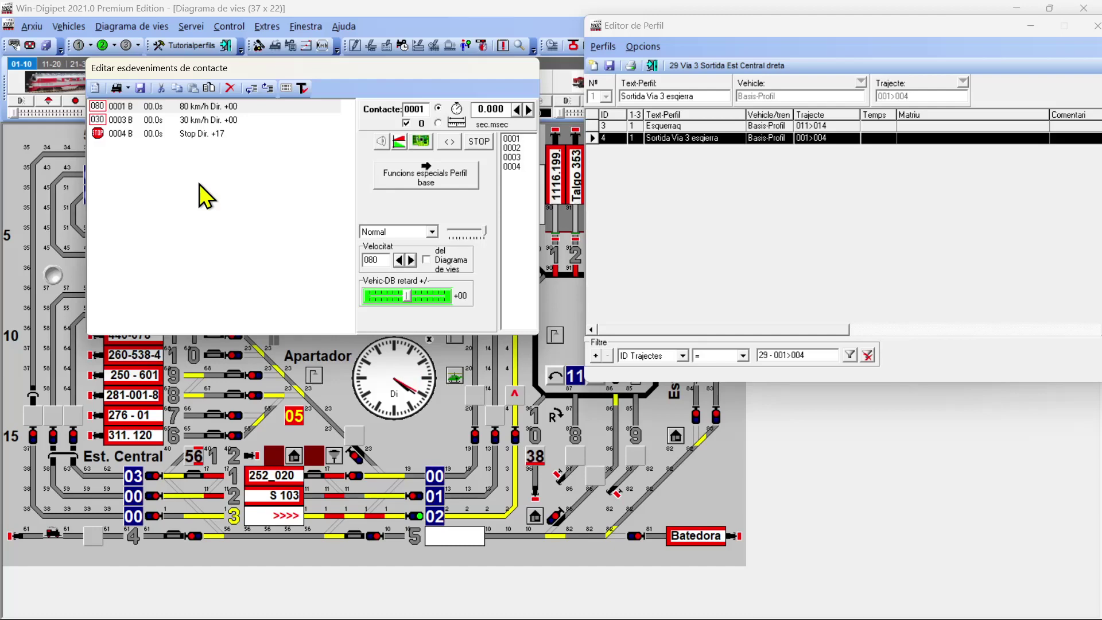
# - Add a locomotive/train macro event using macro 2 "Locomotora amb so" and move it above the 80 km/h event
pyautogui.click(122, 105)
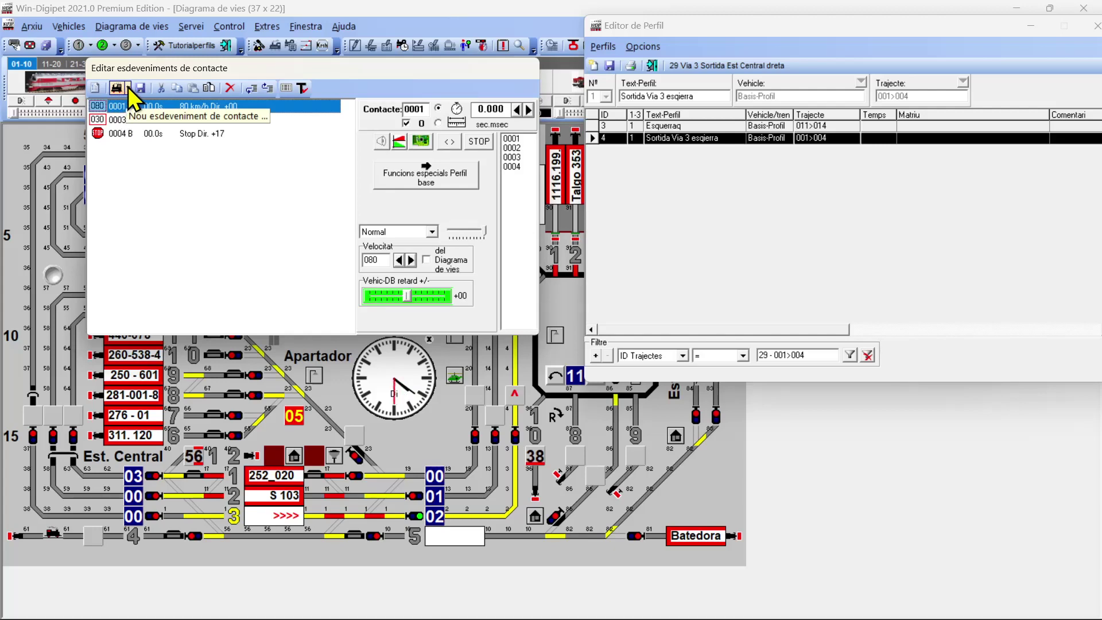
pyautogui.click(129, 87)
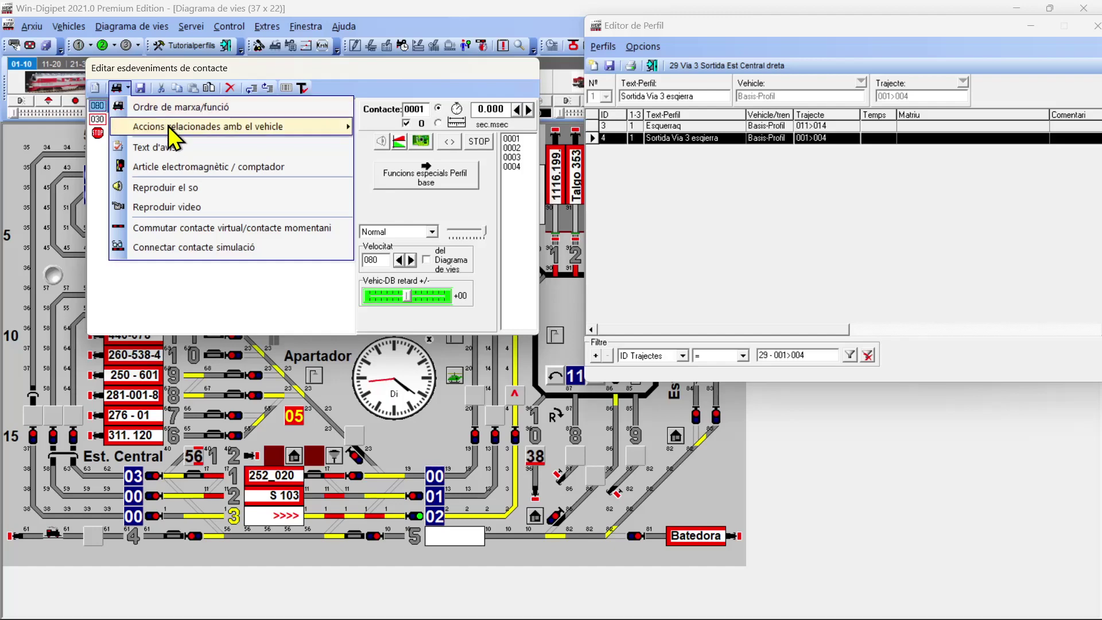
pyautogui.moveTo(167, 128)
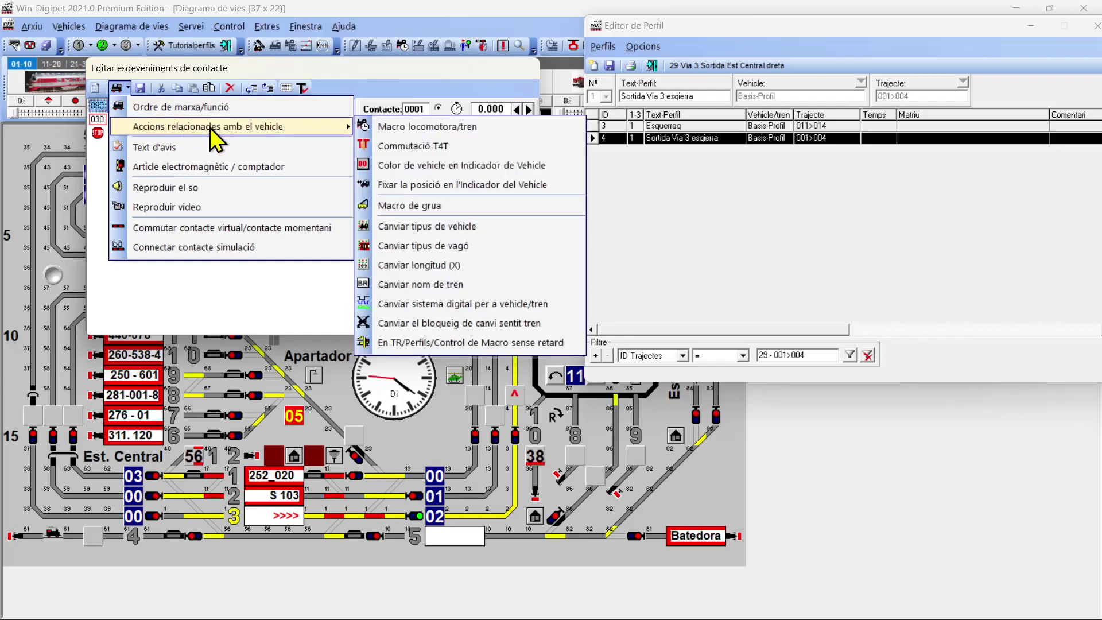
pyautogui.click(396, 126)
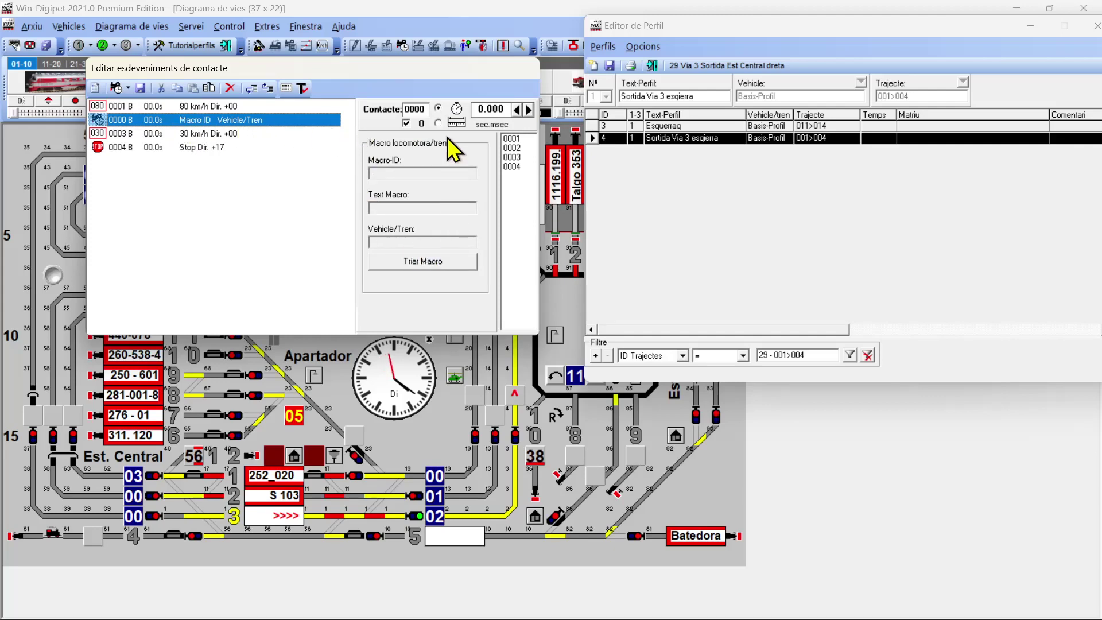
pyautogui.click(420, 264)
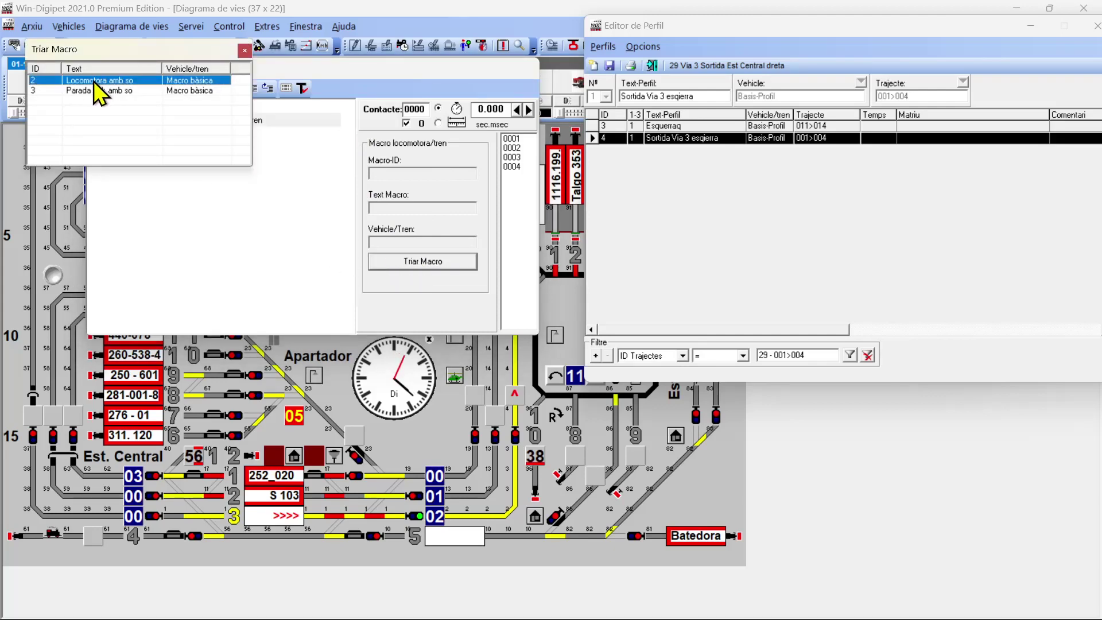
pyautogui.doubleClick(94, 81)
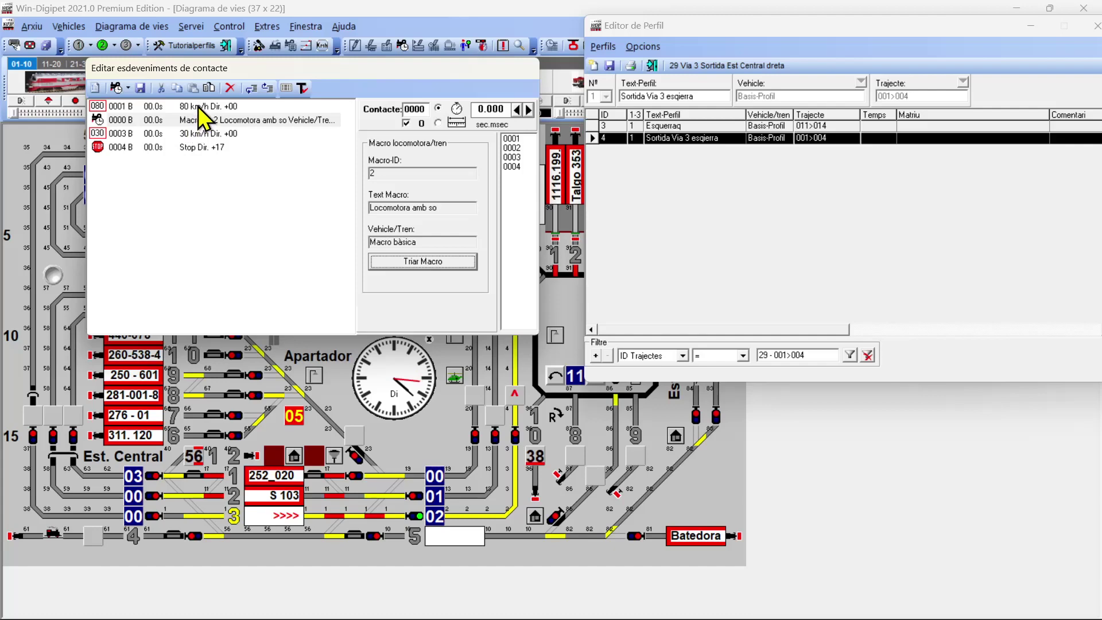
pyautogui.click(225, 120)
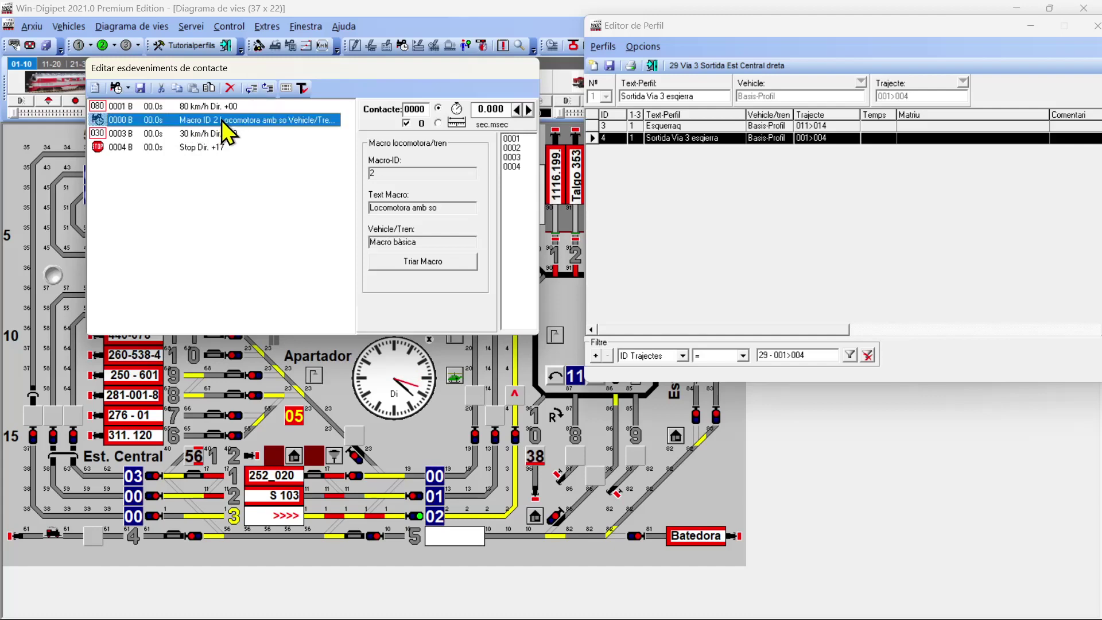
pyautogui.click(266, 89)
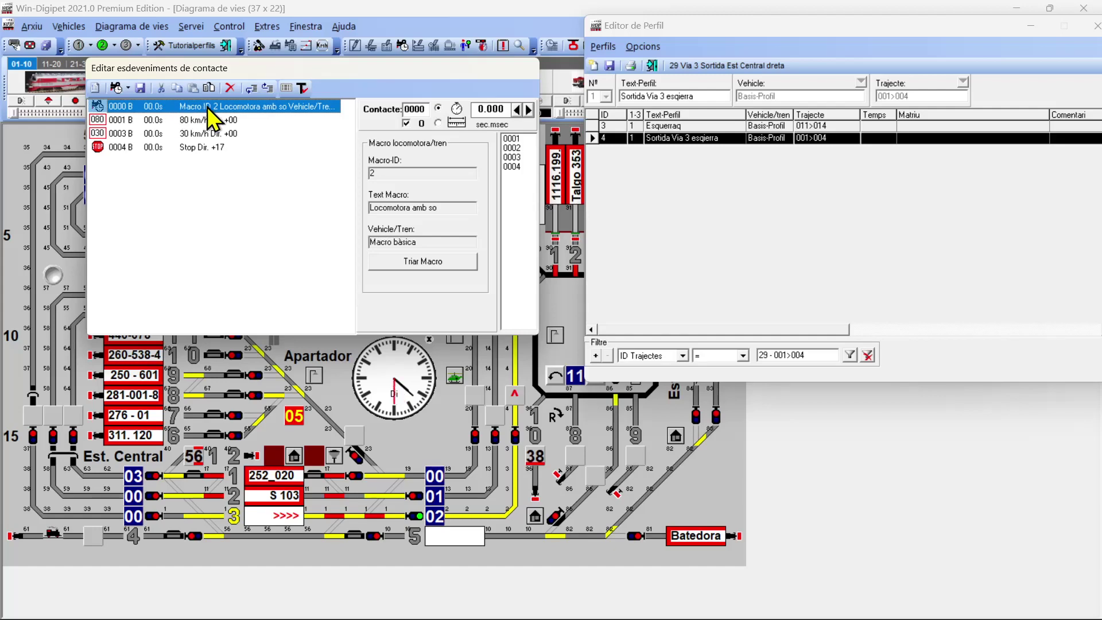
# - Set the 80 km/h event's time delay at contact 0001 to 3.000 seconds
pyautogui.click(157, 122)
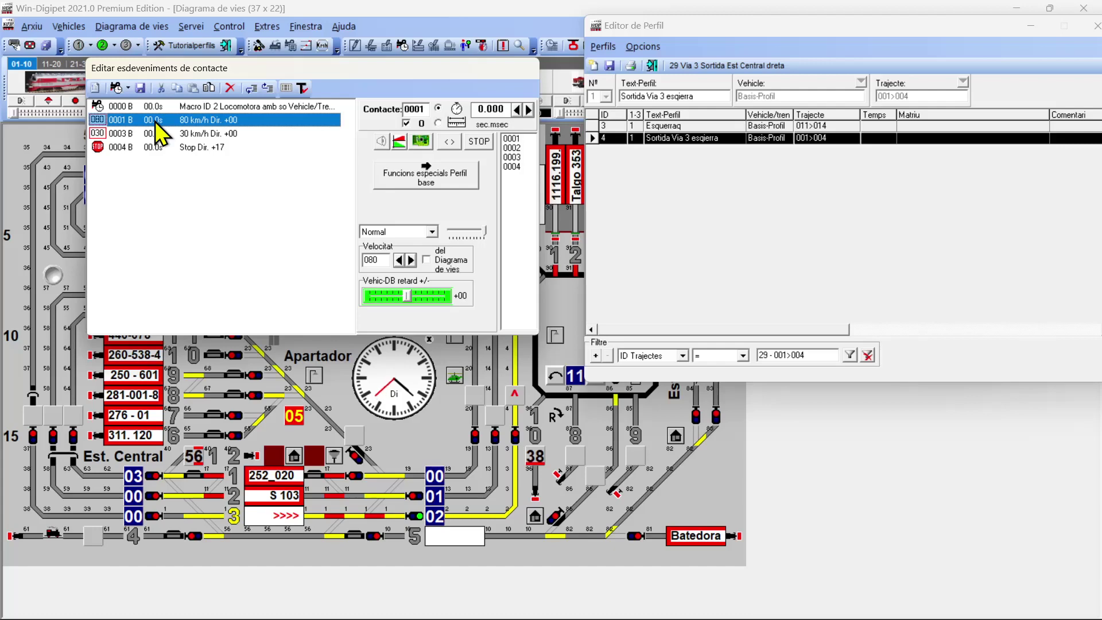
pyautogui.moveTo(527, 112); pyautogui.dragTo(527, 111)
pyautogui.click(527, 111)
pyautogui.click(527, 111)
pyautogui.click(527, 111)
pyautogui.click(527, 112)
pyautogui.click(527, 112)
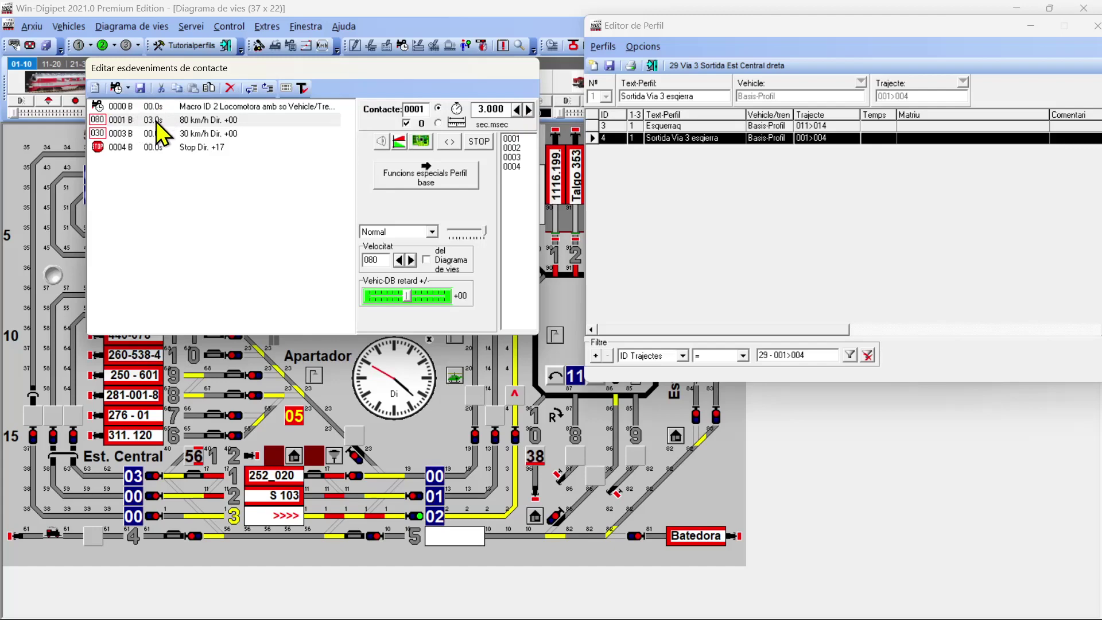
# - Assign contact 0001 to the "Locomotora amb so" macro event
pyautogui.click(122, 108)
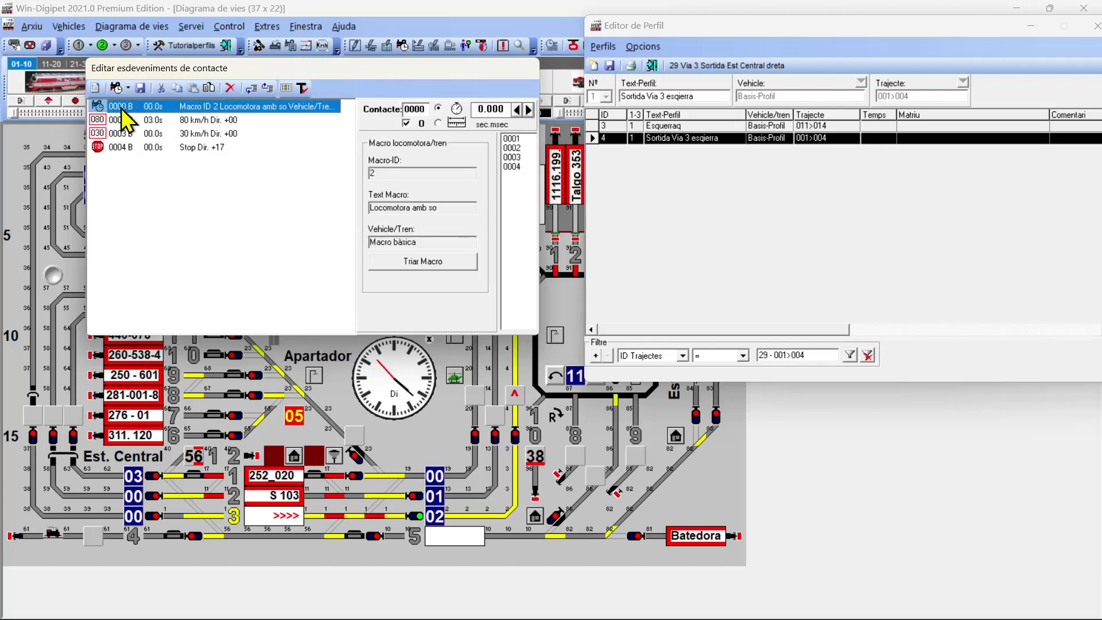
pyautogui.click(512, 139)
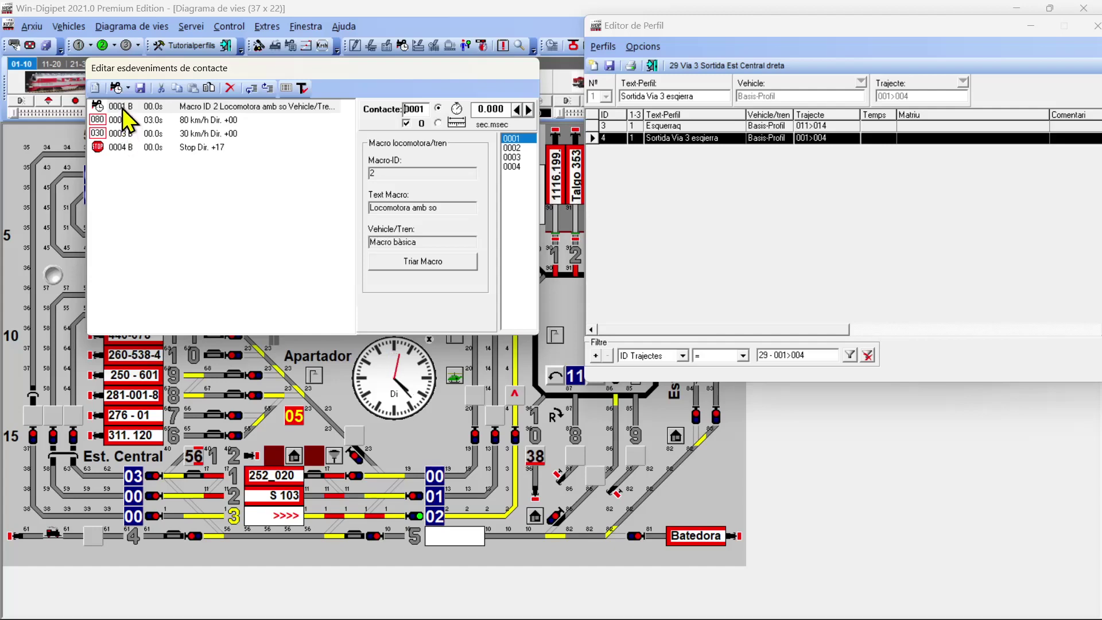
pyautogui.click(119, 150)
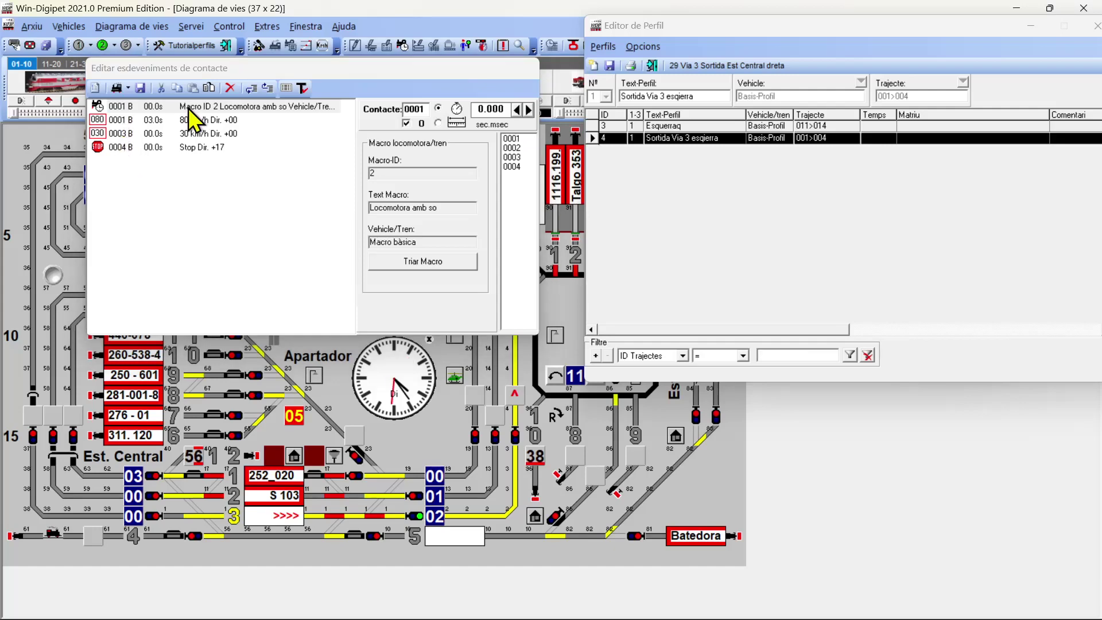
pyautogui.click(174, 106)
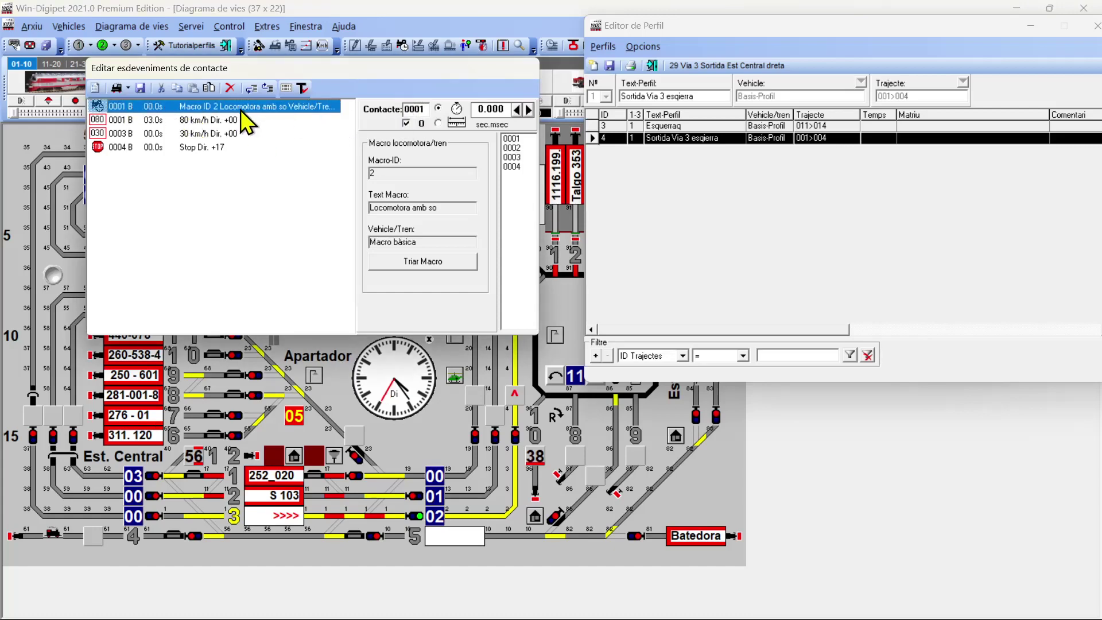
# - Set the vehicle database delay (Vehic-DB retard) of the 80 km/h event to +01
pyautogui.click(198, 124)
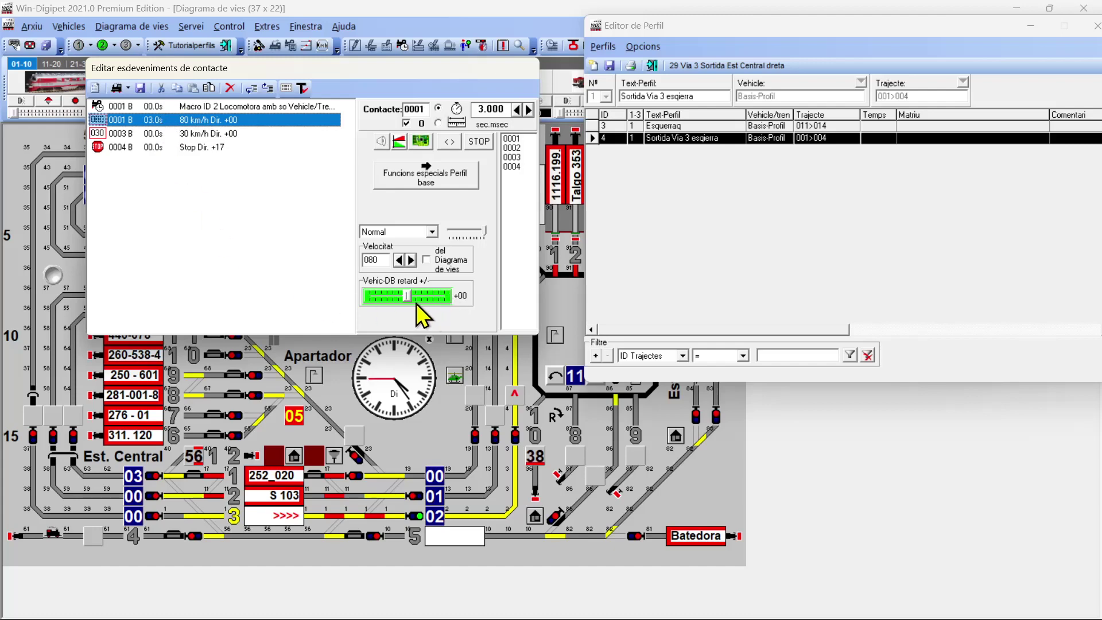
pyautogui.moveTo(407, 295)
pyautogui.mouseDown()
pyautogui.moveTo(451, 298)
pyautogui.moveTo(373, 296)
pyautogui.moveTo(406, 295)
pyautogui.mouseUp()
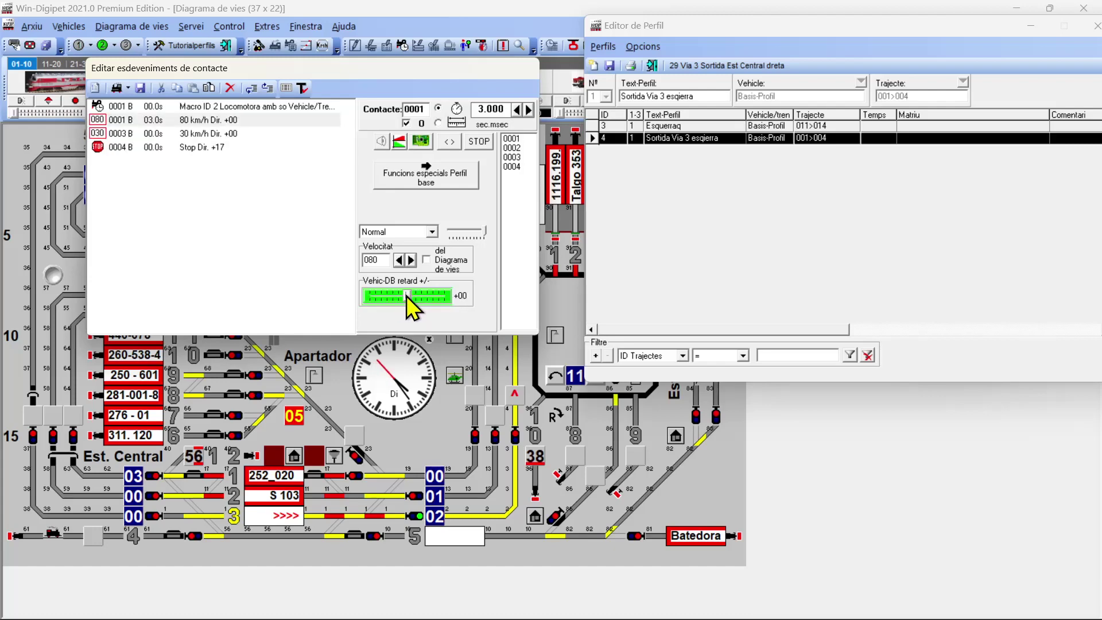
pyautogui.moveTo(407, 295)
pyautogui.mouseDown()
pyautogui.moveTo(428, 297)
pyautogui.moveTo(398, 297)
pyautogui.moveTo(411, 298)
pyautogui.mouseUp()
# - Review the 30 km/h event and the contact information of the stop event
pyautogui.click(161, 132)
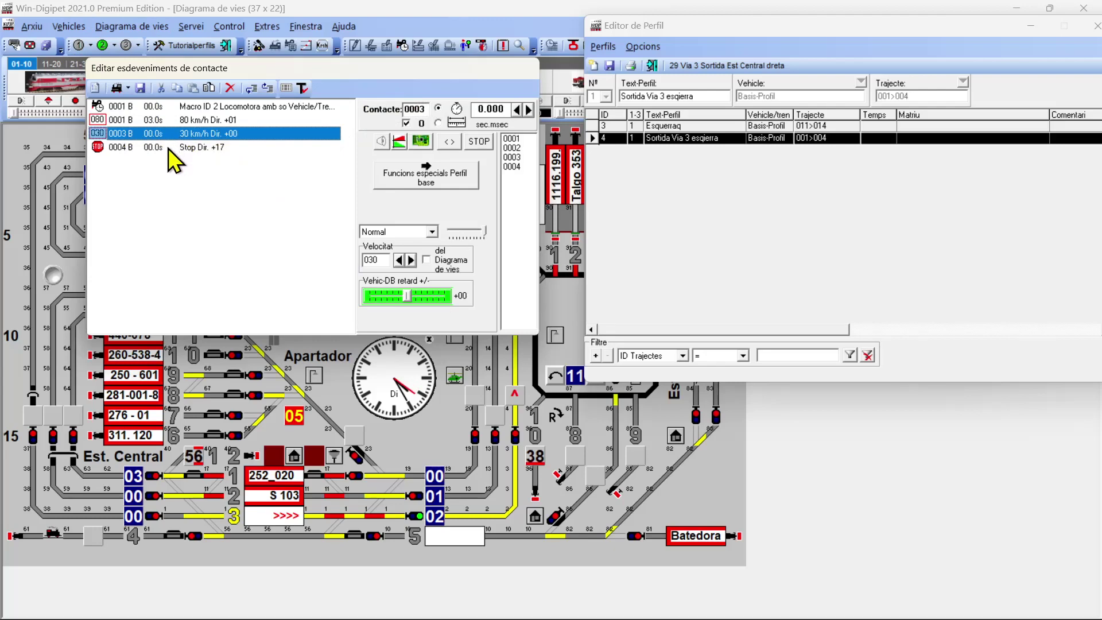
pyautogui.click(168, 148)
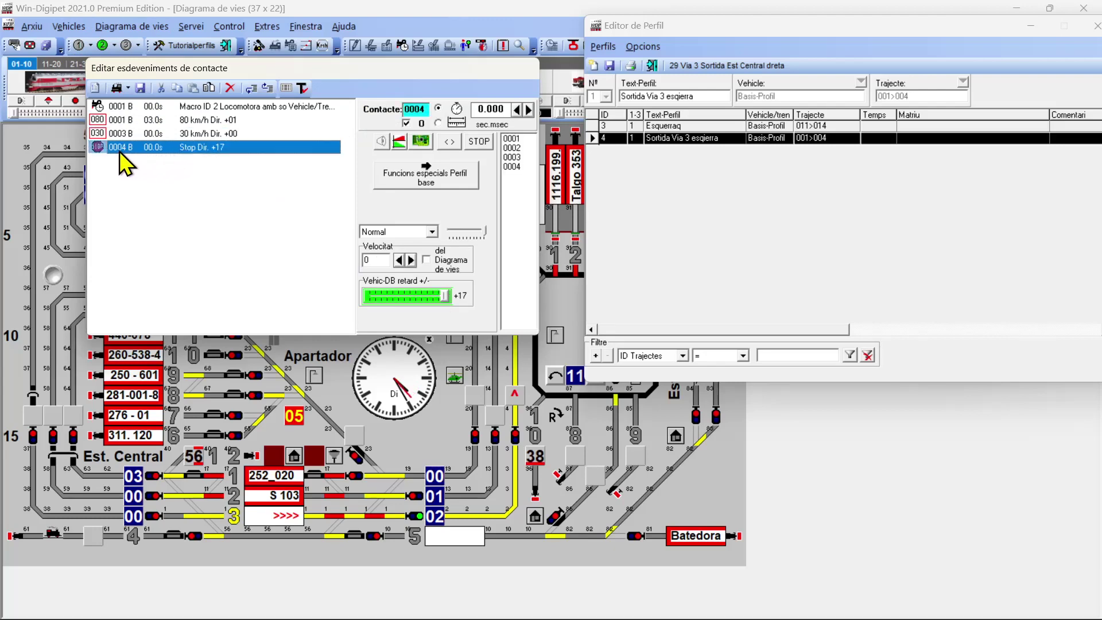
pyautogui.moveTo(426, 111)
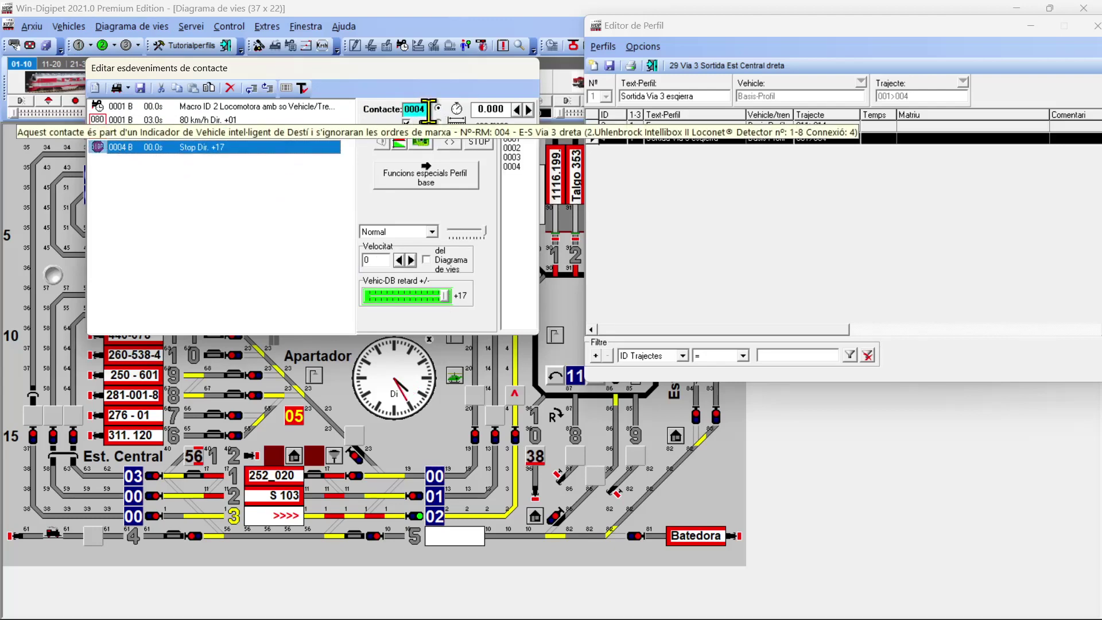
pyautogui.click(428, 109)
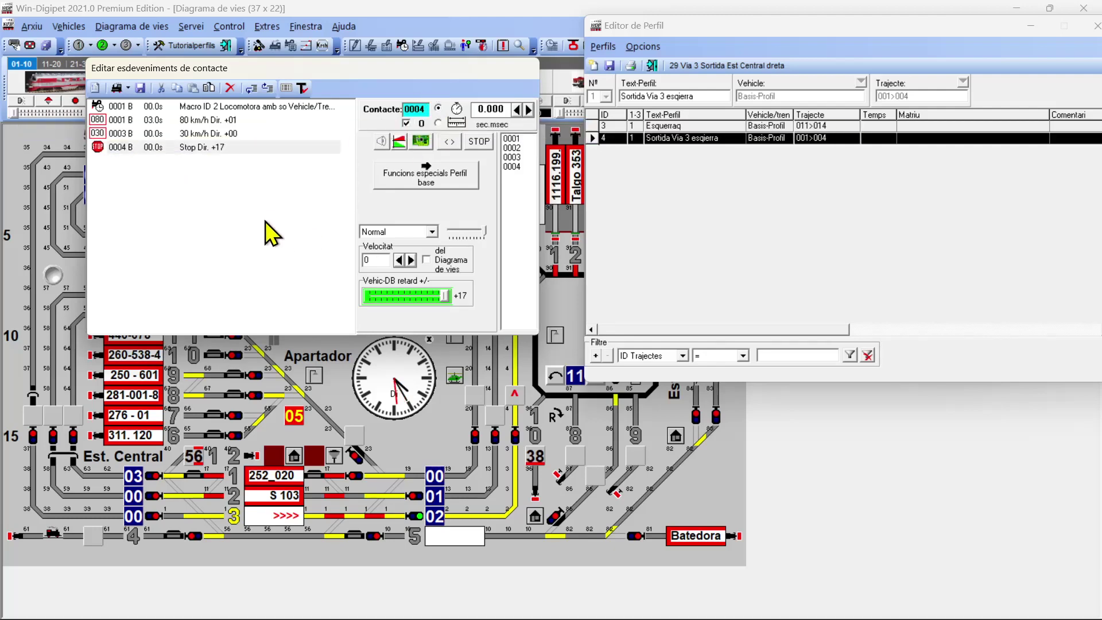
pyautogui.click(184, 146)
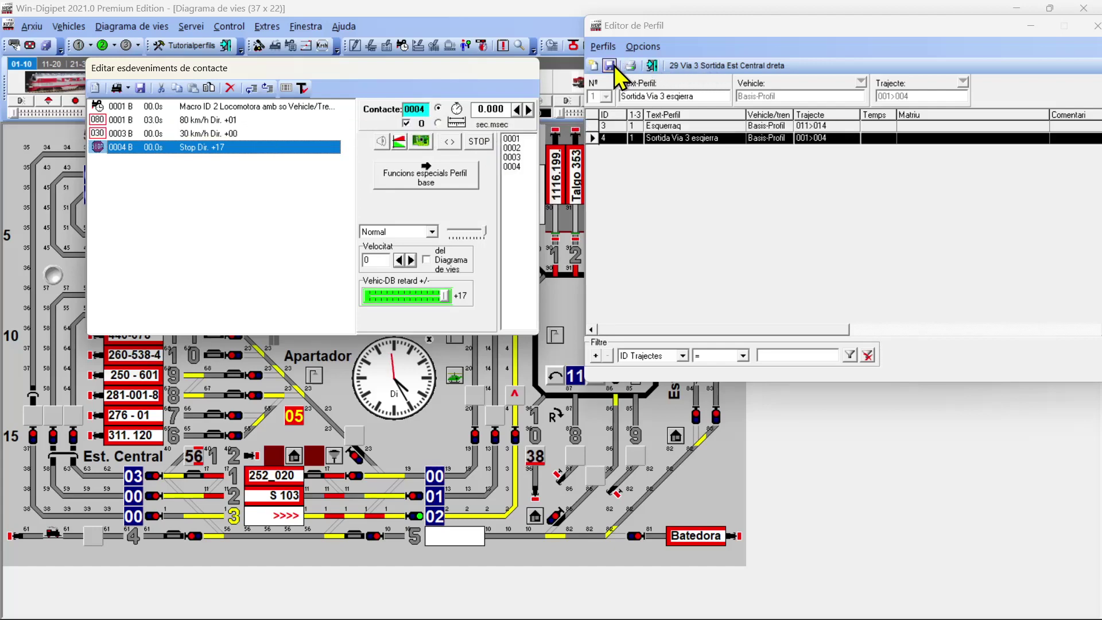
# - Close the contact event window and the profile editor to return to the track diagram
pyautogui.click(652, 65)
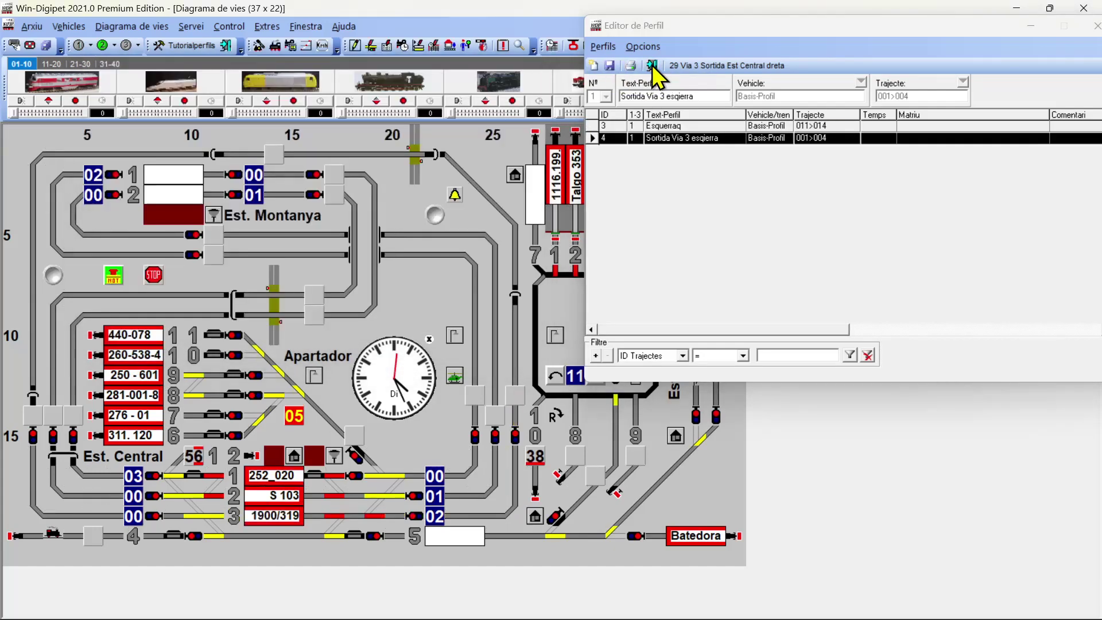
pyautogui.click(652, 65)
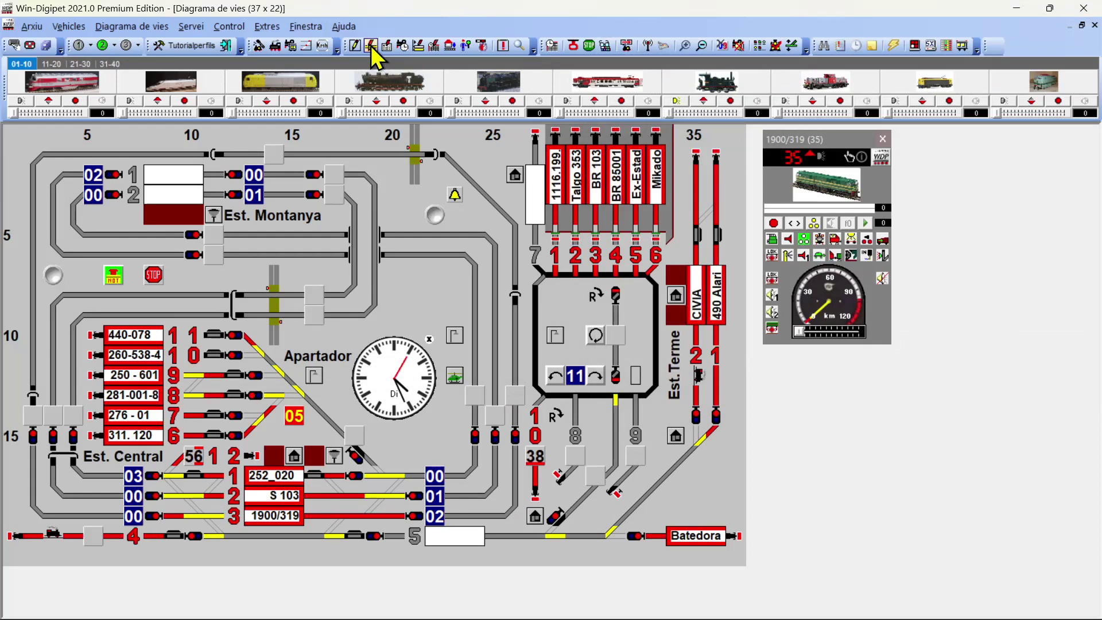
# - Set the destination contact C:004 of route 001>004, Via 3 Sortida Est Central dreta, to "Stop al contacte", save and close the route editor
pyautogui.click(371, 46)
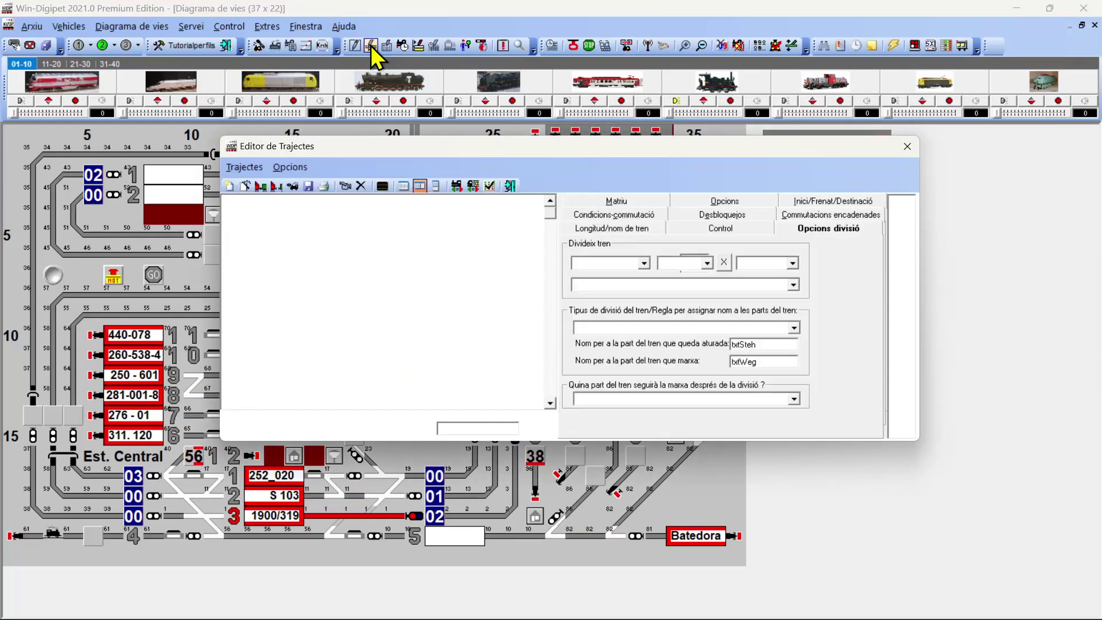
pyautogui.scroll(-4, 315, 378)
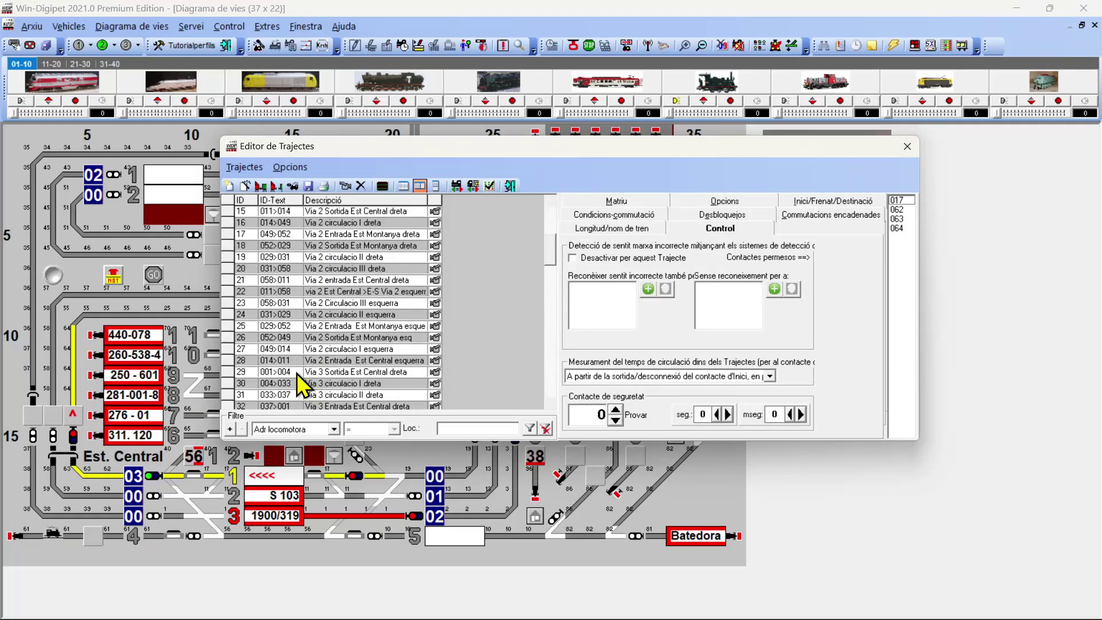
pyautogui.click(298, 372)
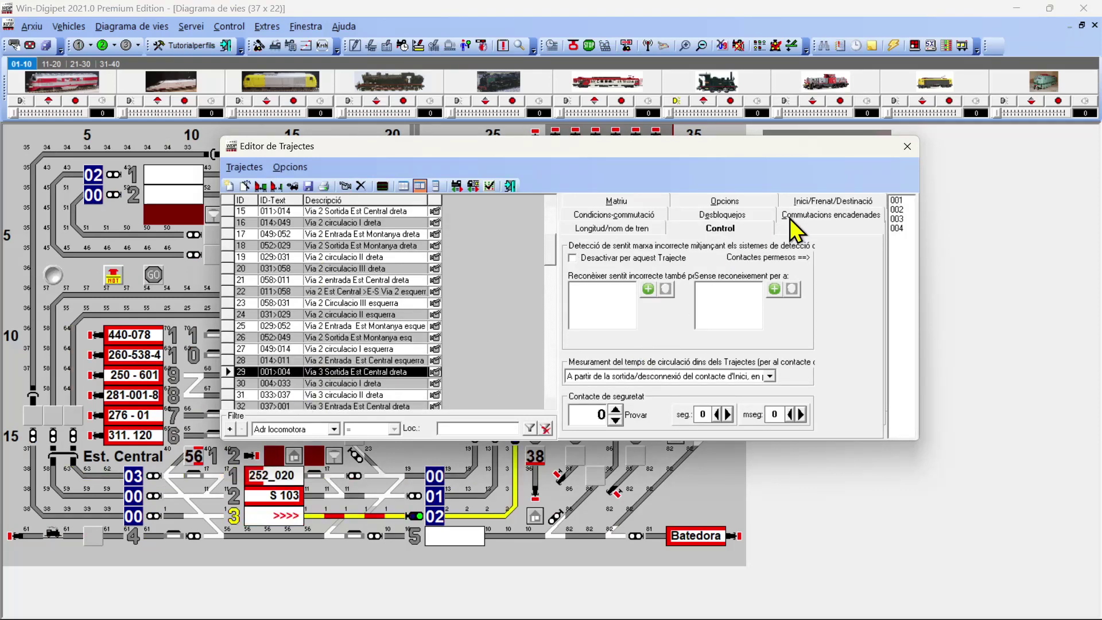
pyautogui.click(829, 203)
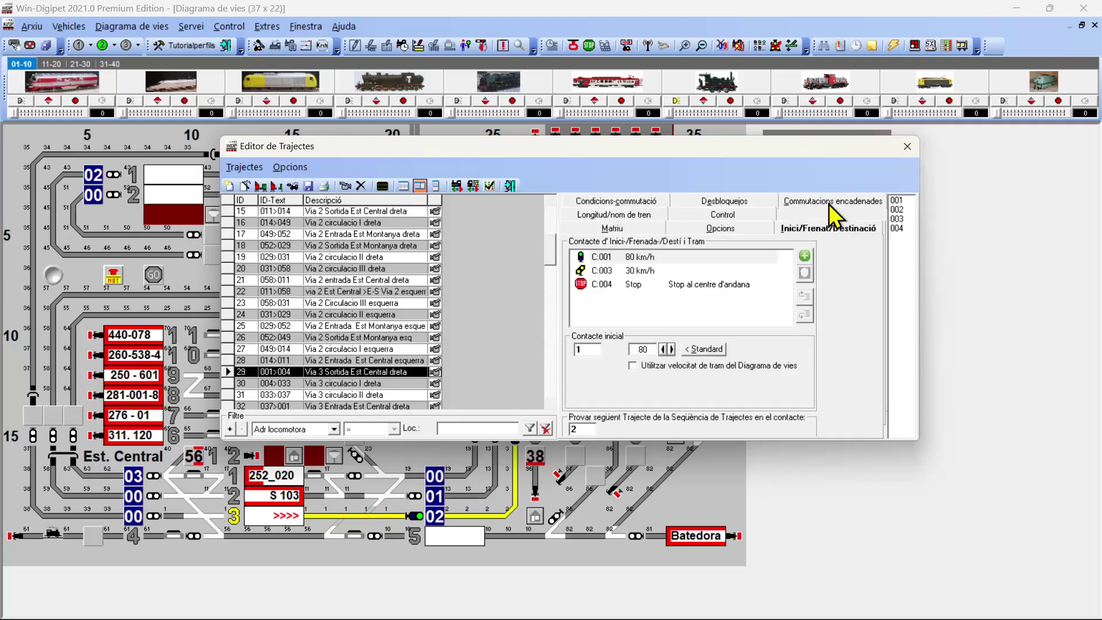
pyautogui.click(707, 286)
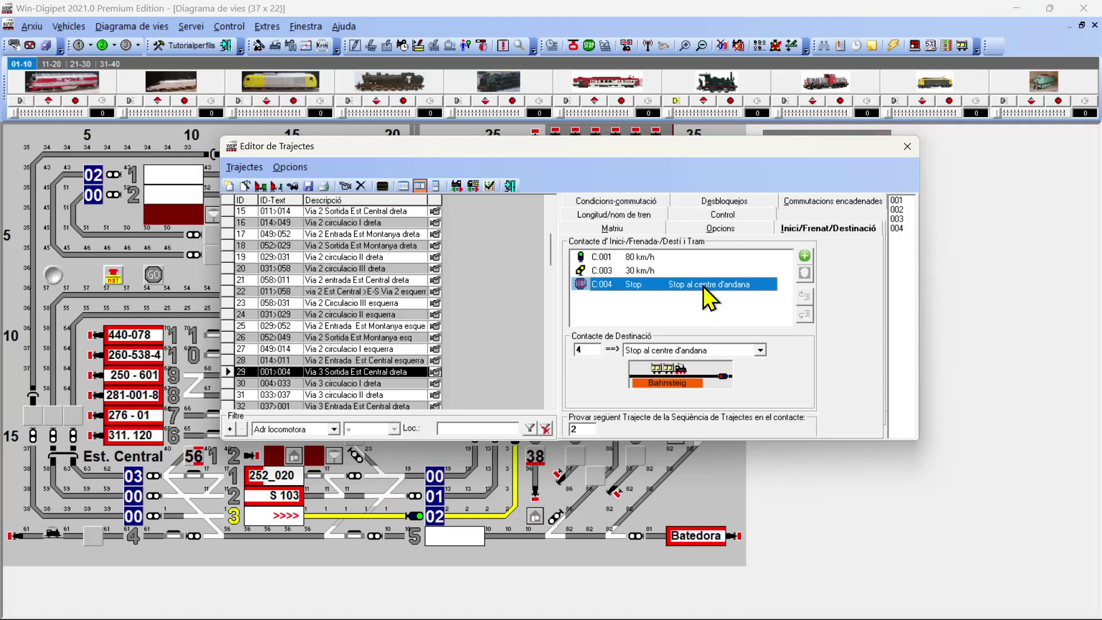
pyautogui.click(760, 350)
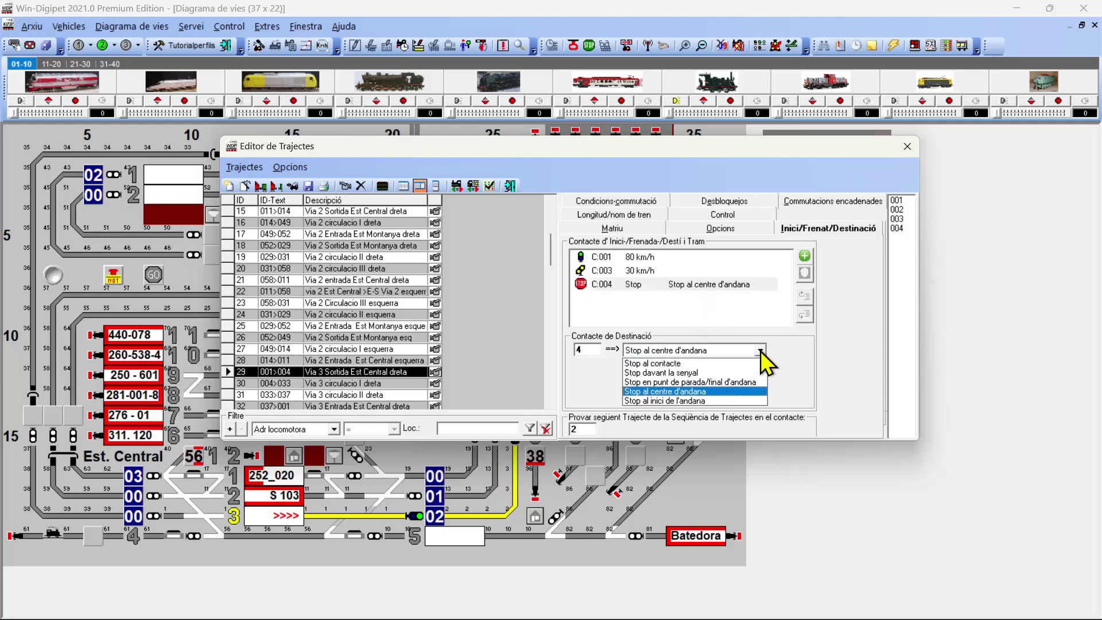
pyautogui.click(656, 364)
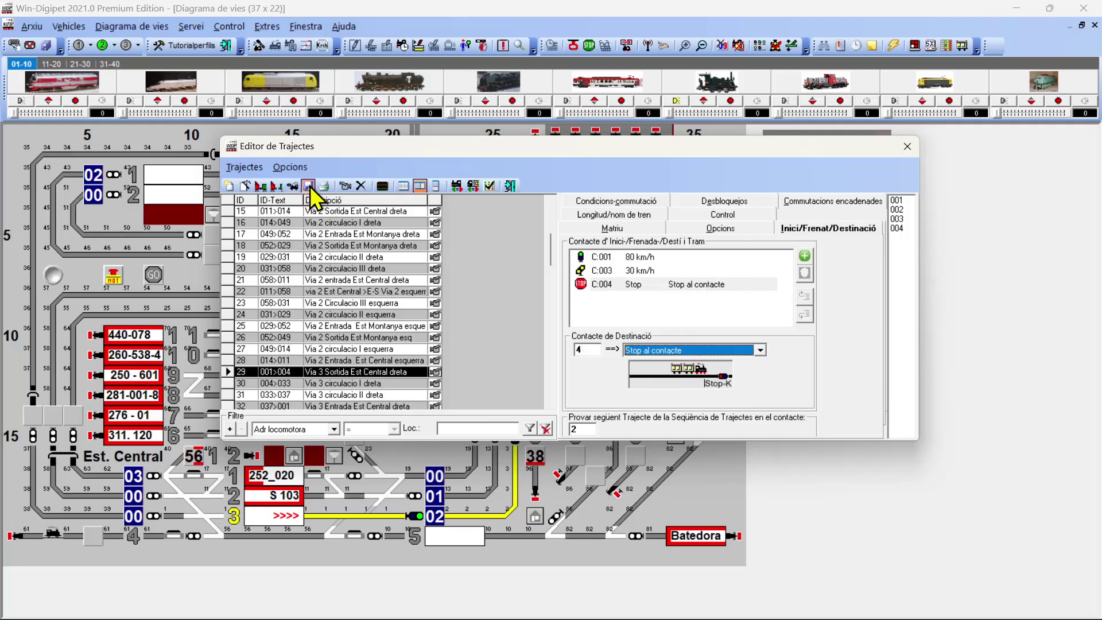
pyautogui.click(509, 186)
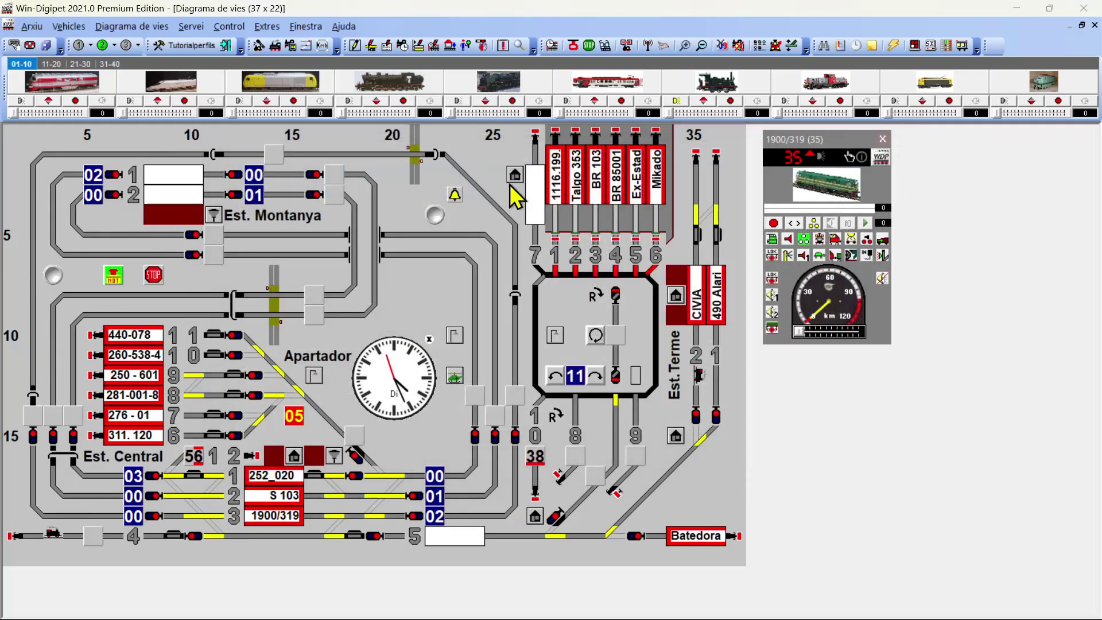
# - Reopen the base profile "Sortida Via 3 esqierra" in the profile editor and review its stop event at contact 0004
pyautogui.click(387, 47)
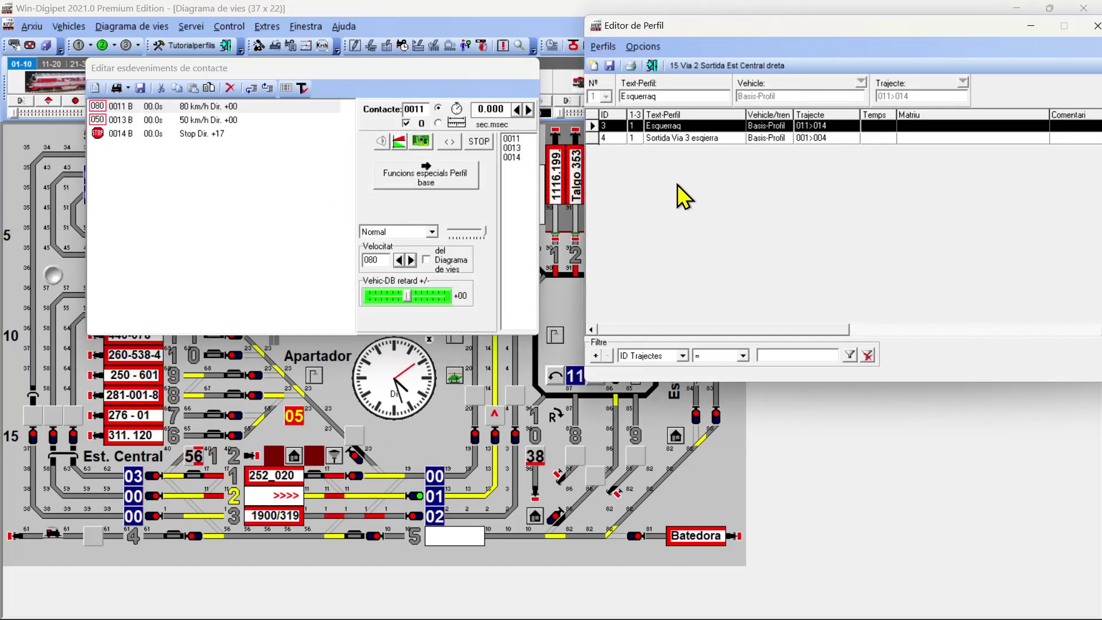
pyautogui.click(683, 138)
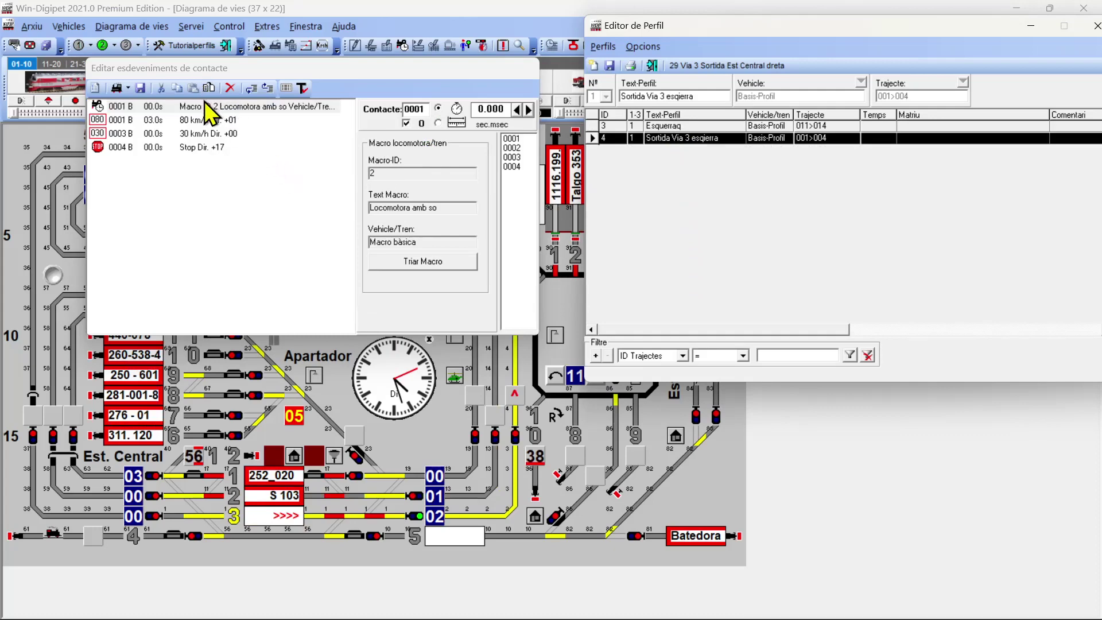
pyautogui.click(180, 147)
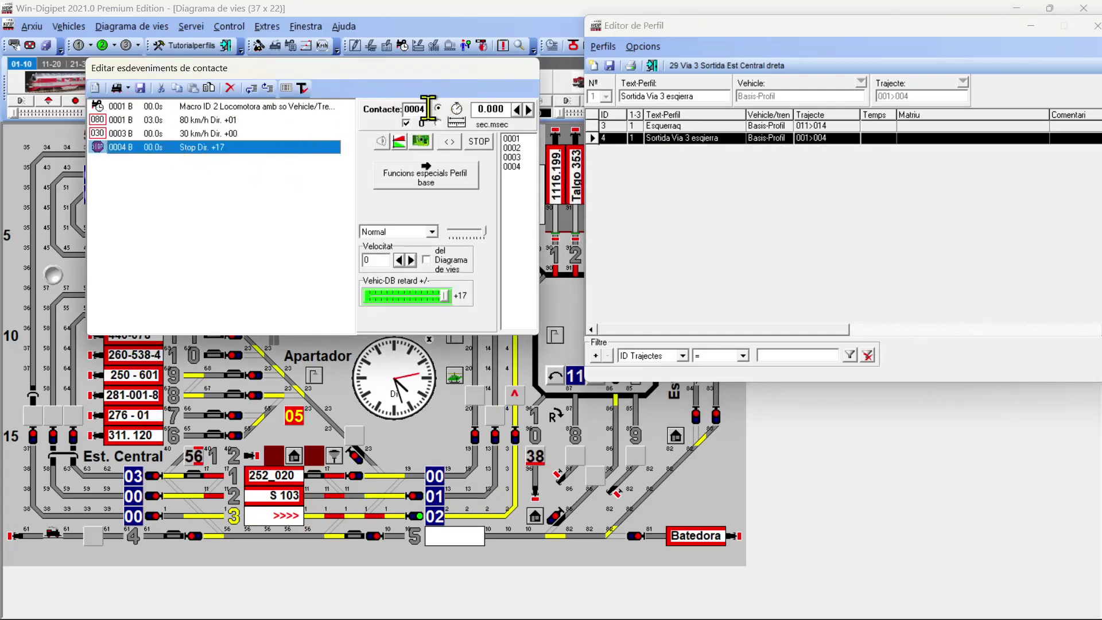
pyautogui.click(406, 108)
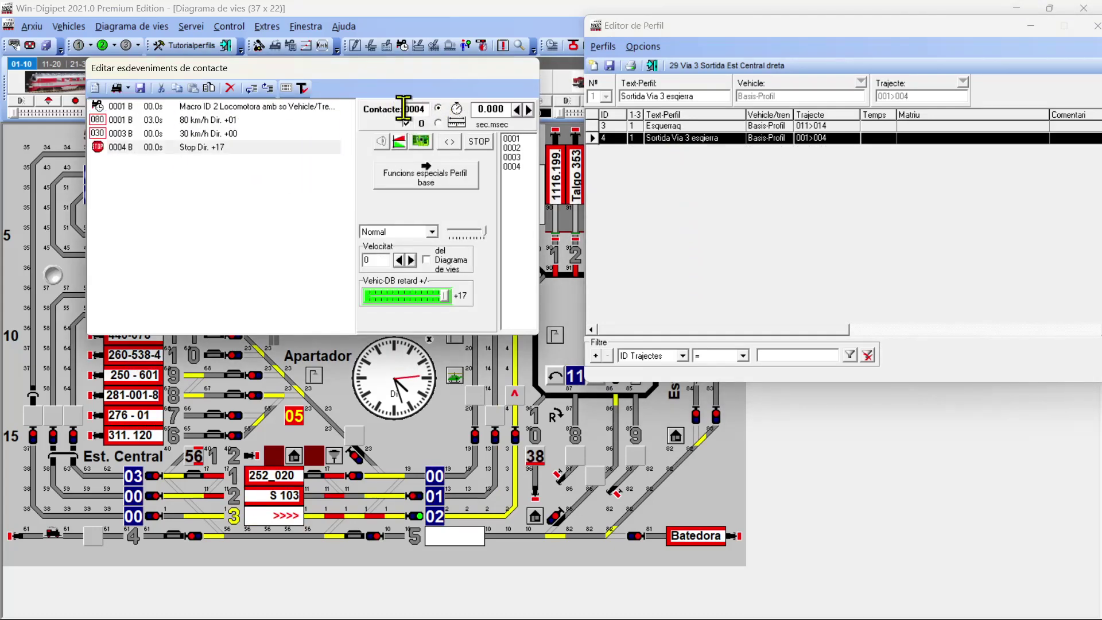
pyautogui.click(170, 151)
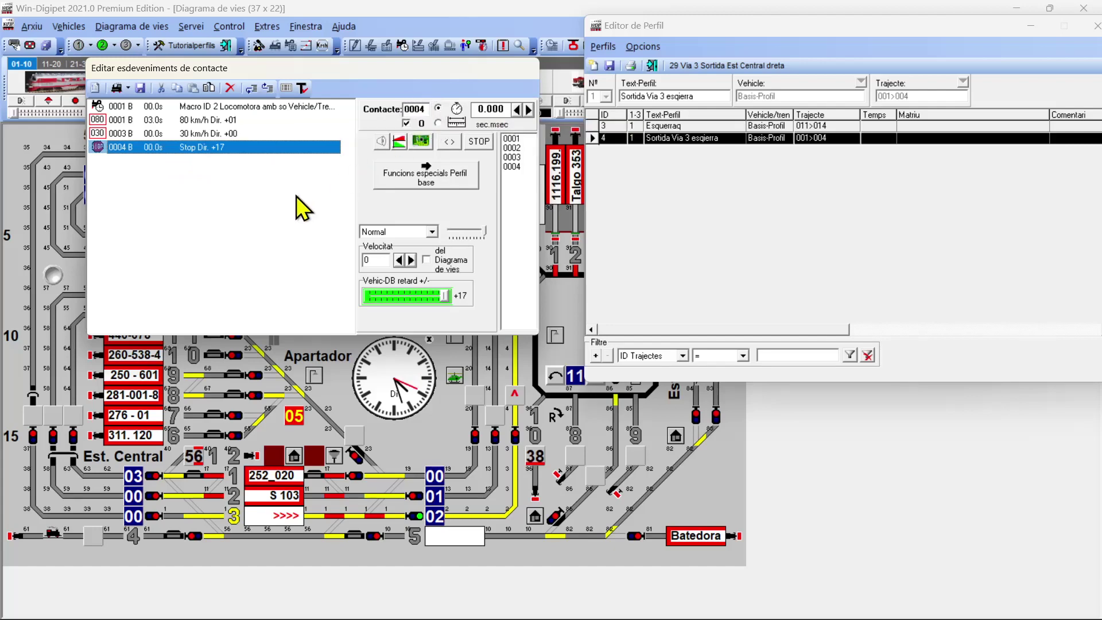
# - Run a complete test drive of the "Sortida Via 3 esqierra" profile and end the test process
pyautogui.click(302, 88)
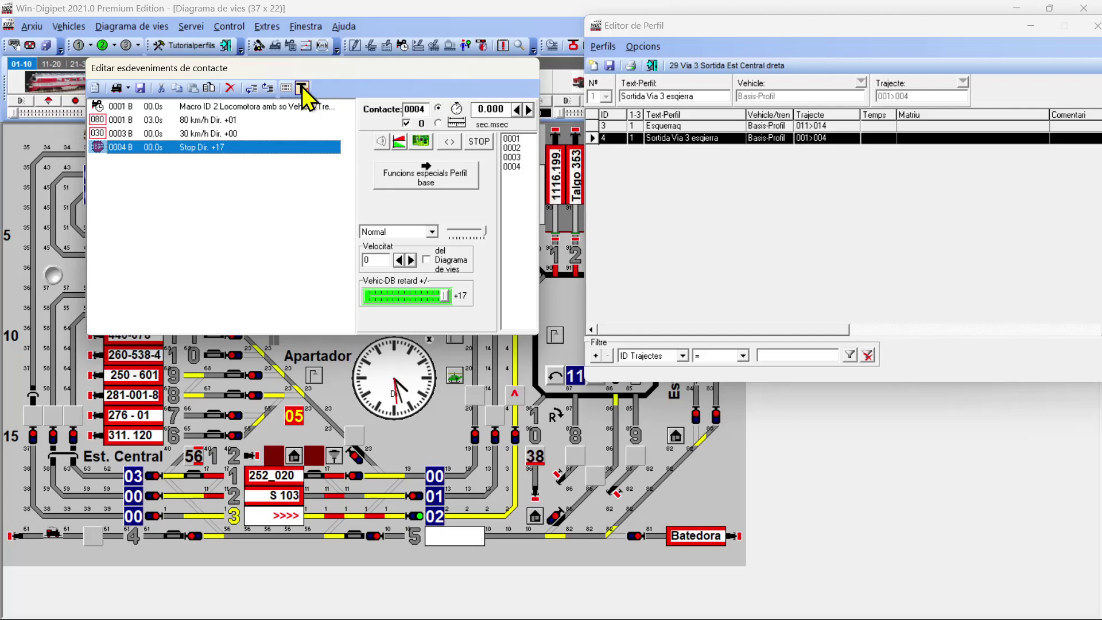
pyautogui.click(303, 88)
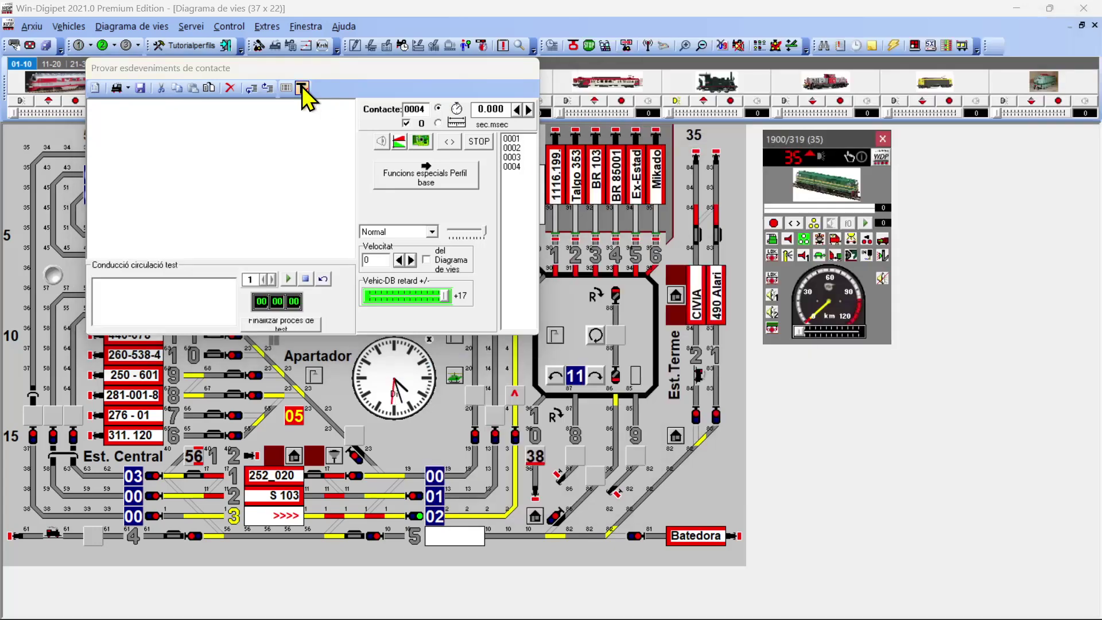
pyautogui.click(303, 89)
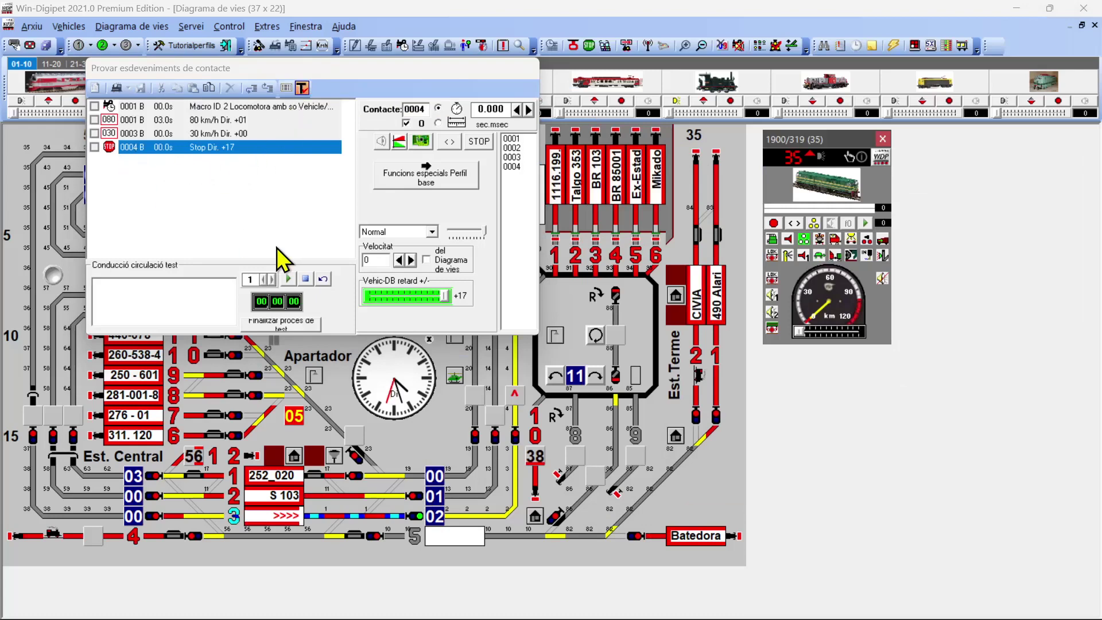
pyautogui.click(289, 279)
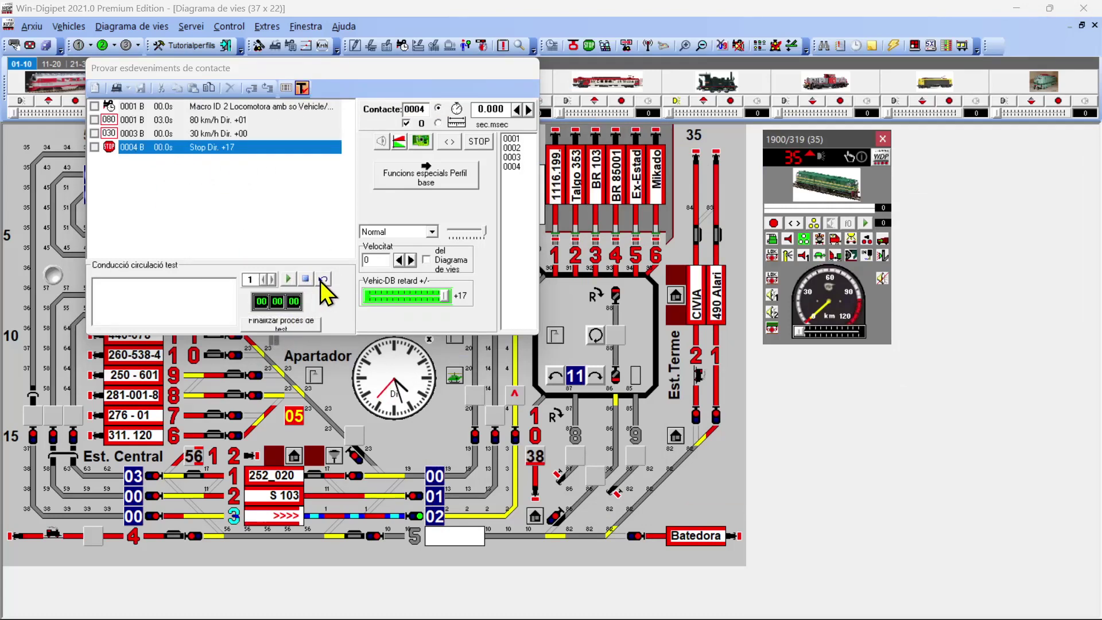
pyautogui.click(288, 279)
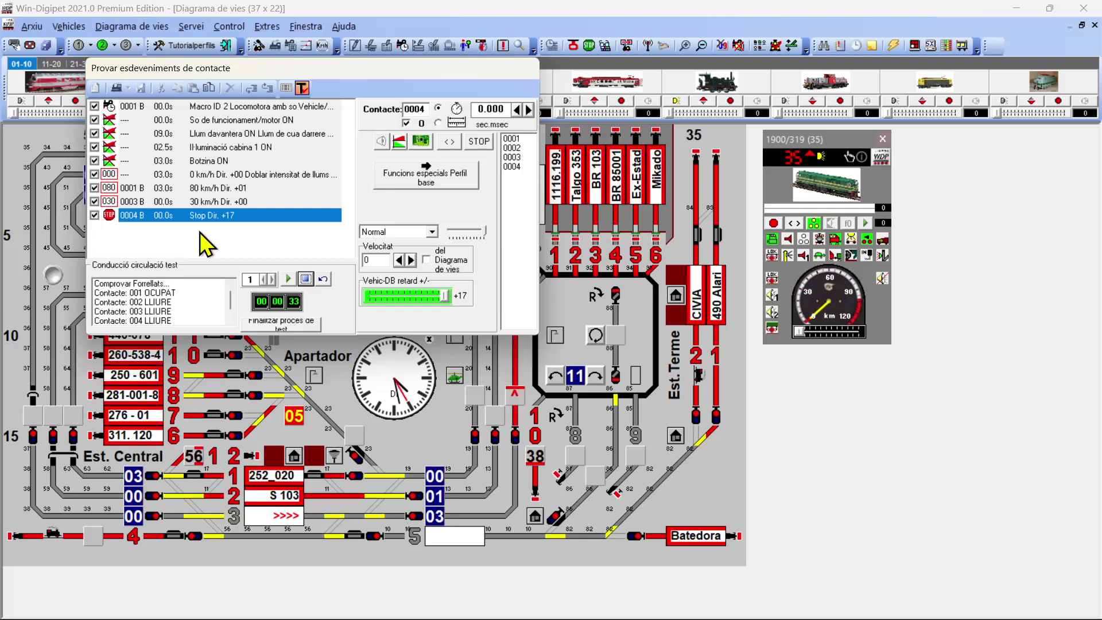
pyautogui.click(273, 324)
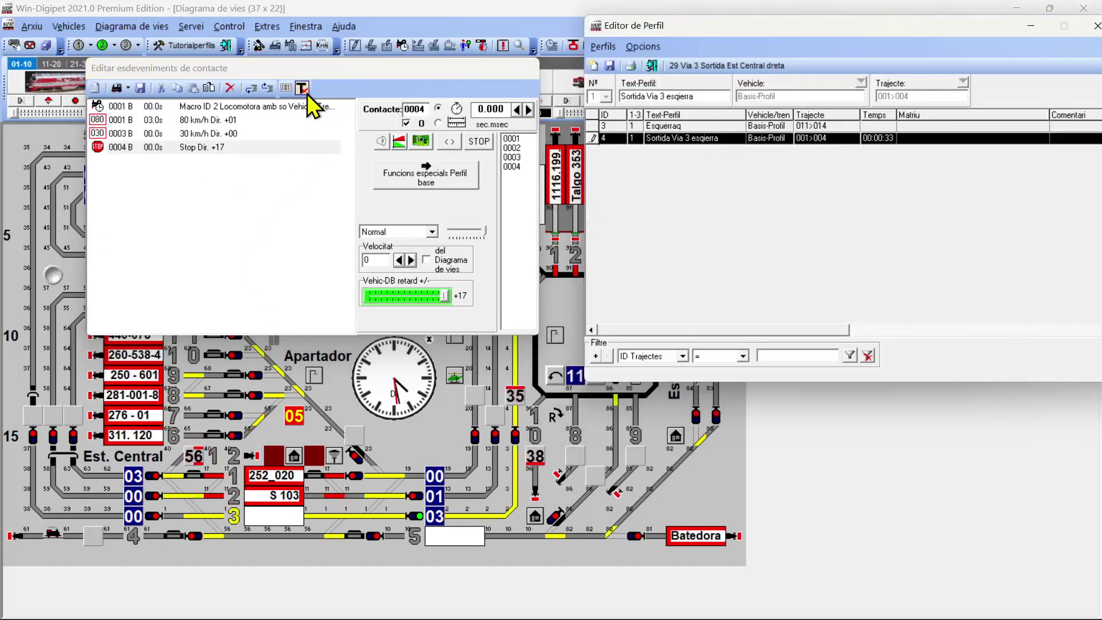
# - Return the train automatically to the start of the route at 70 km/h in test mode, and end the test process
pyautogui.click(302, 88)
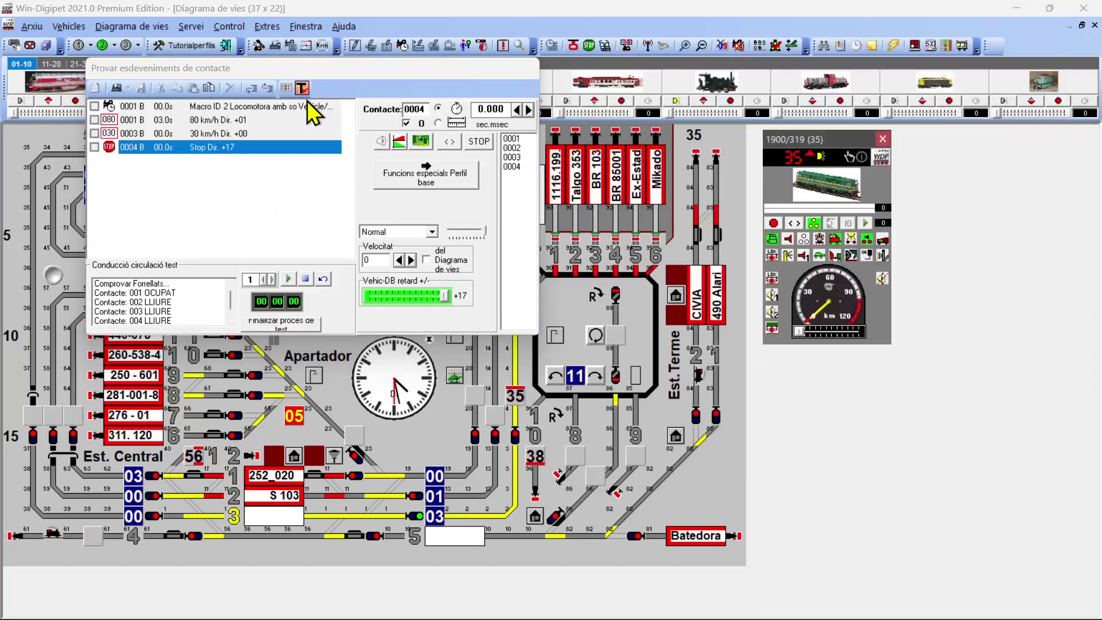
pyautogui.click(322, 278)
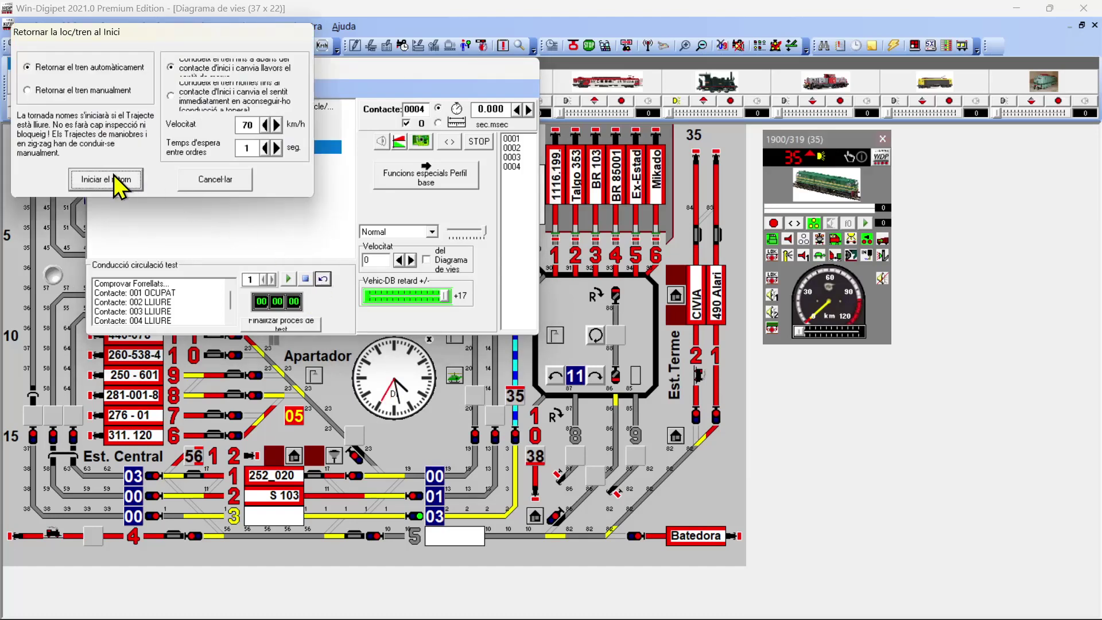
pyautogui.click(115, 181)
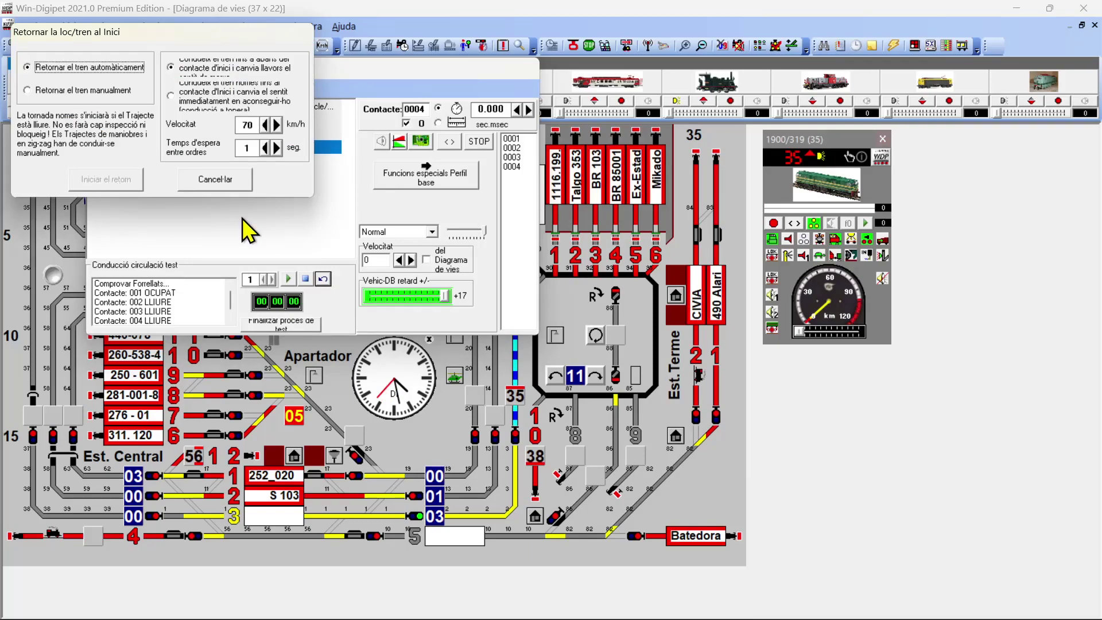
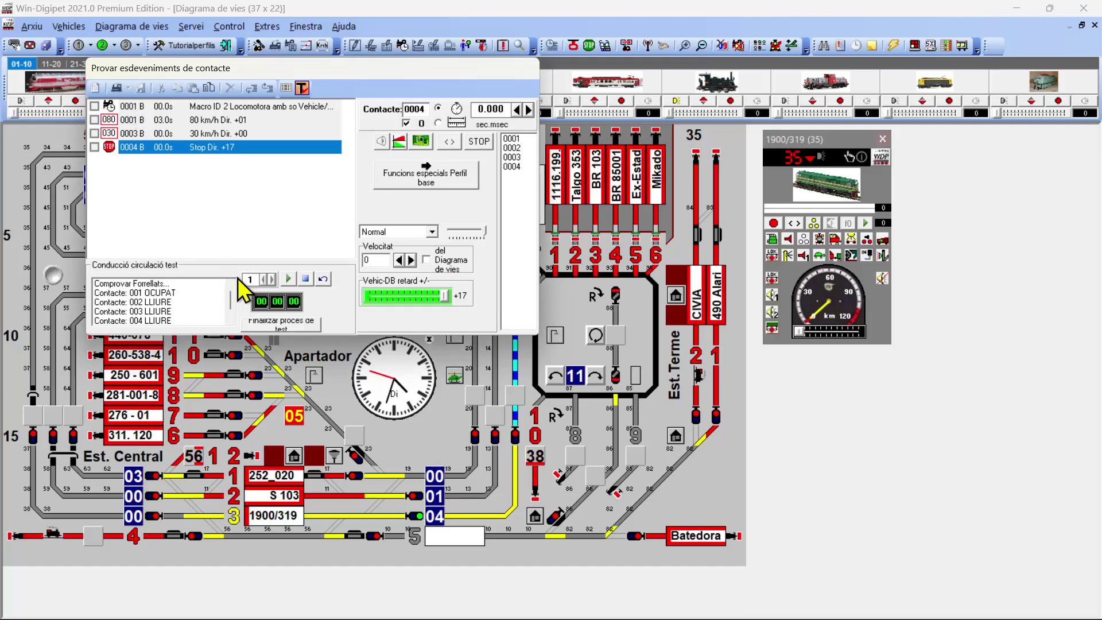
pyautogui.click(276, 325)
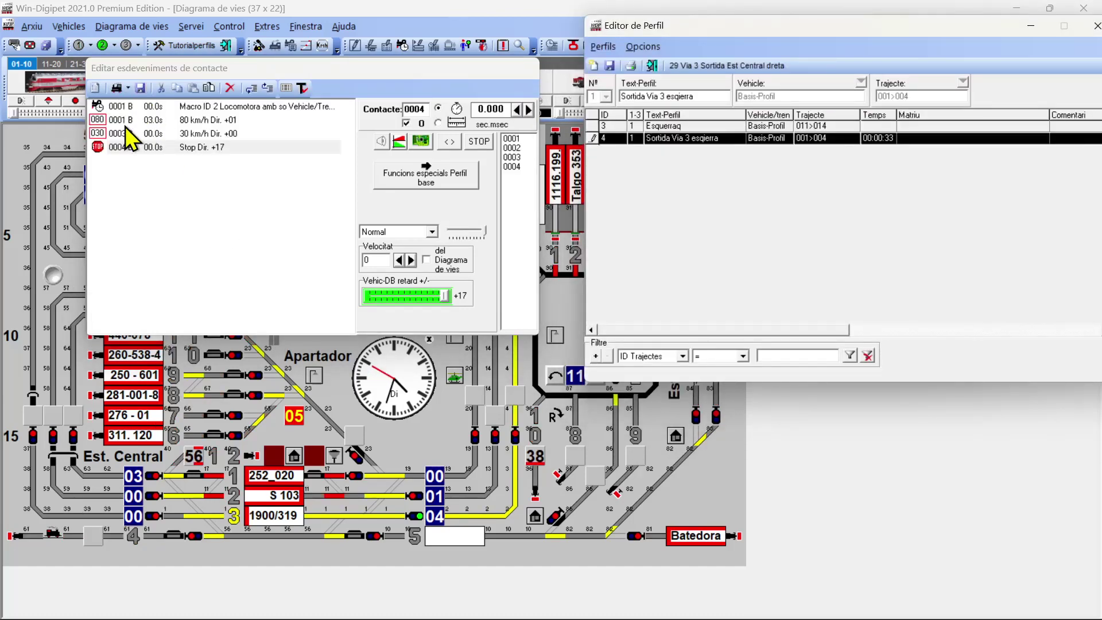
# - Insert a "Reproduir el so" event after the locomotive macro event and assign it contact 0001
pyautogui.click(122, 108)
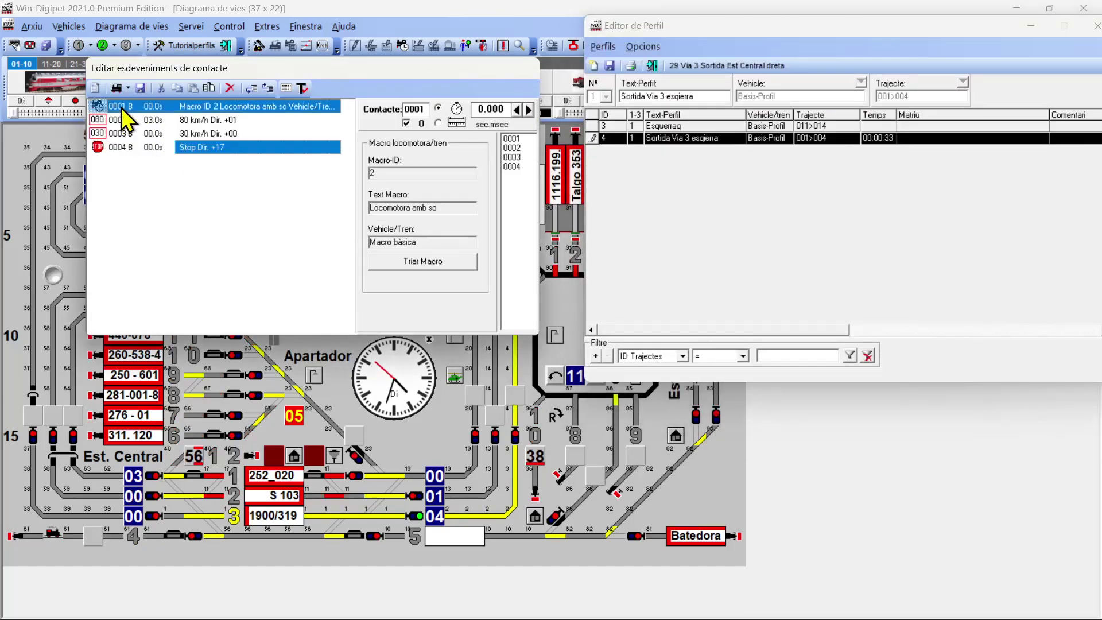
pyautogui.click(128, 88)
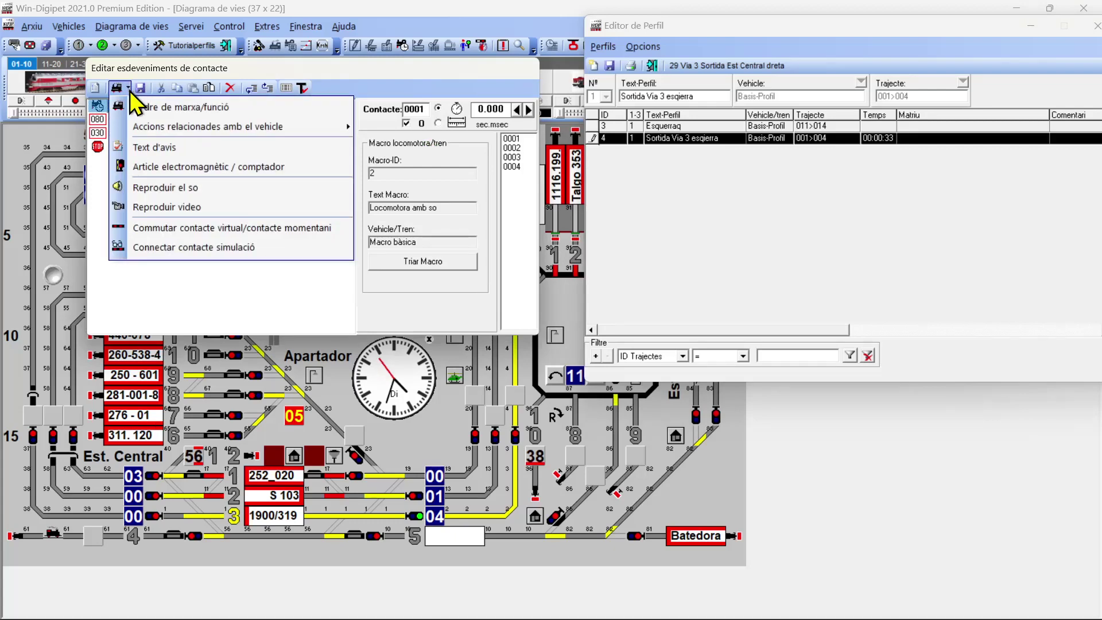
pyautogui.click(149, 187)
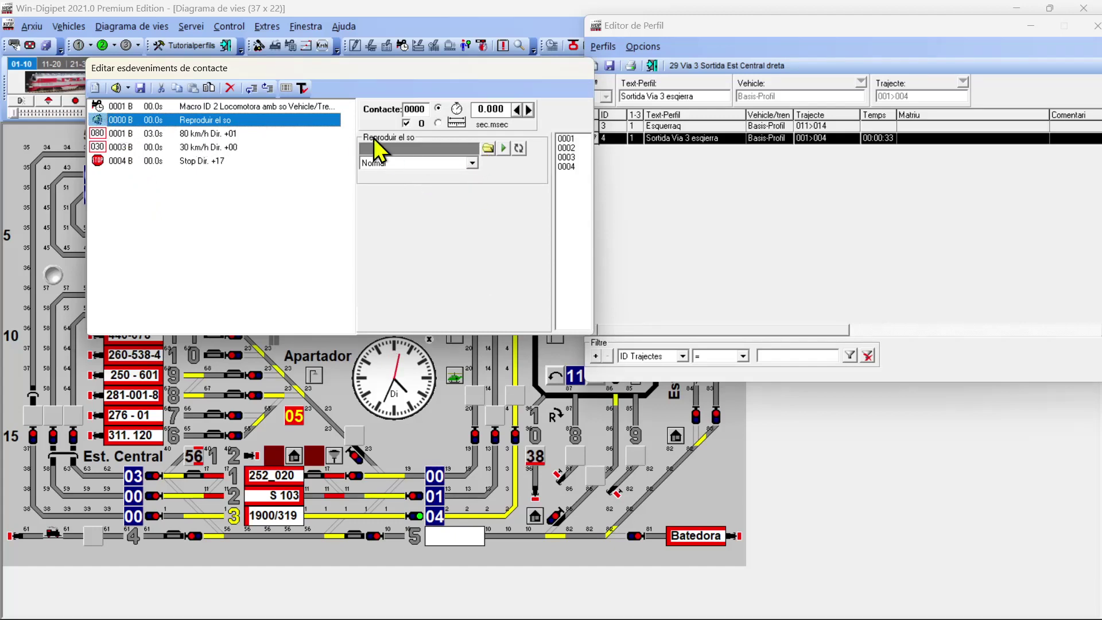
pyautogui.click(566, 139)
# - Load the announcement file "D Reg Cervere" from the RENFE sound folder into the new sound event
pyautogui.click(490, 149)
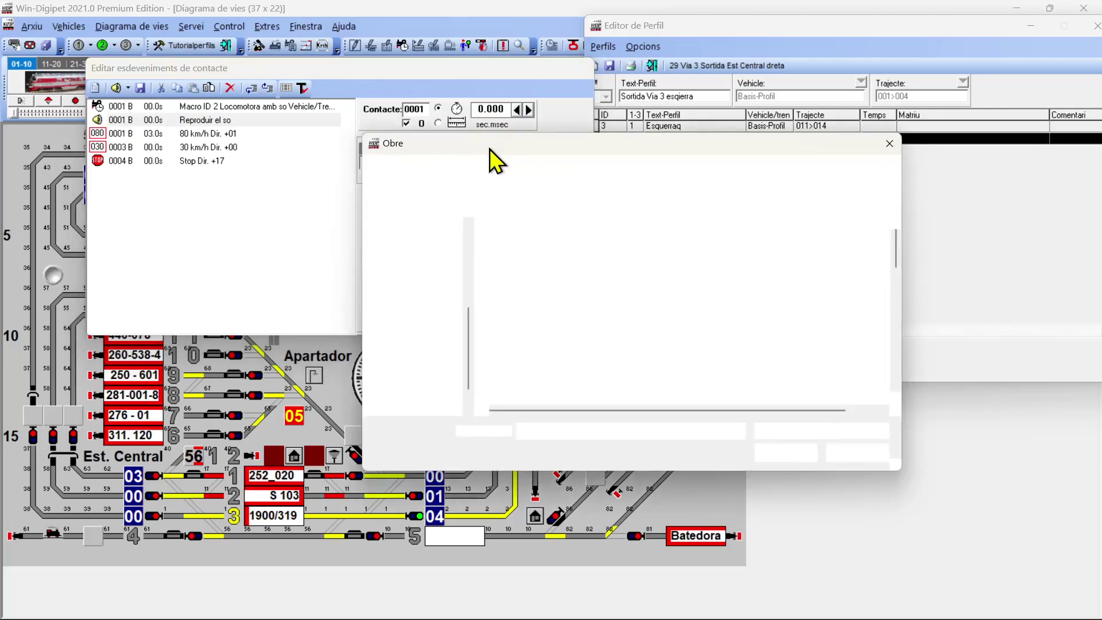
pyautogui.scroll(-3, 558, 316)
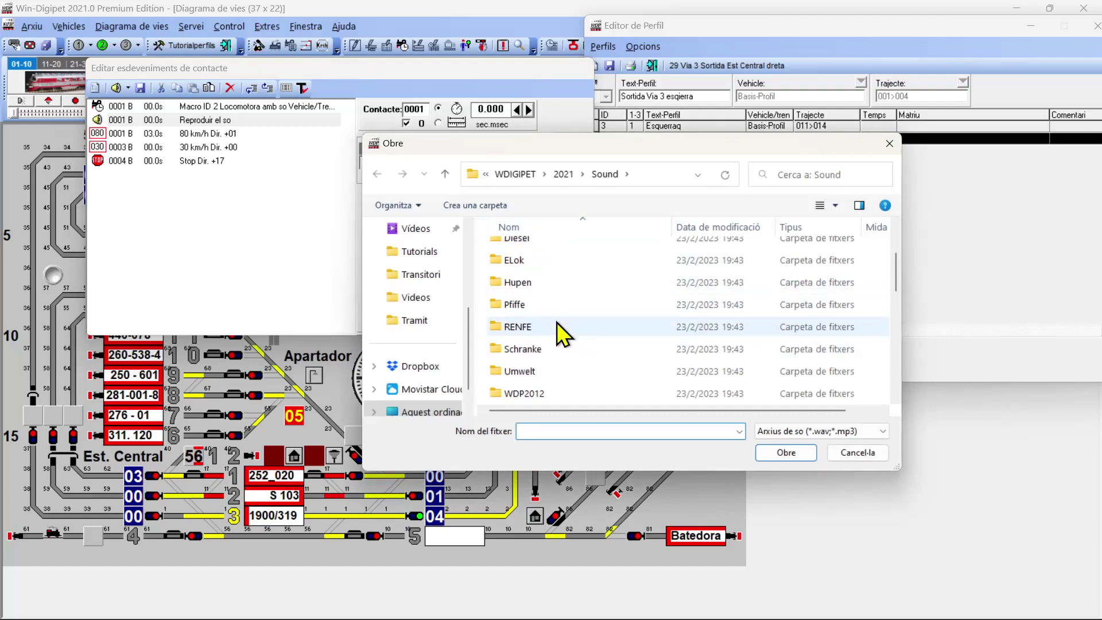
pyautogui.doubleClick(513, 328)
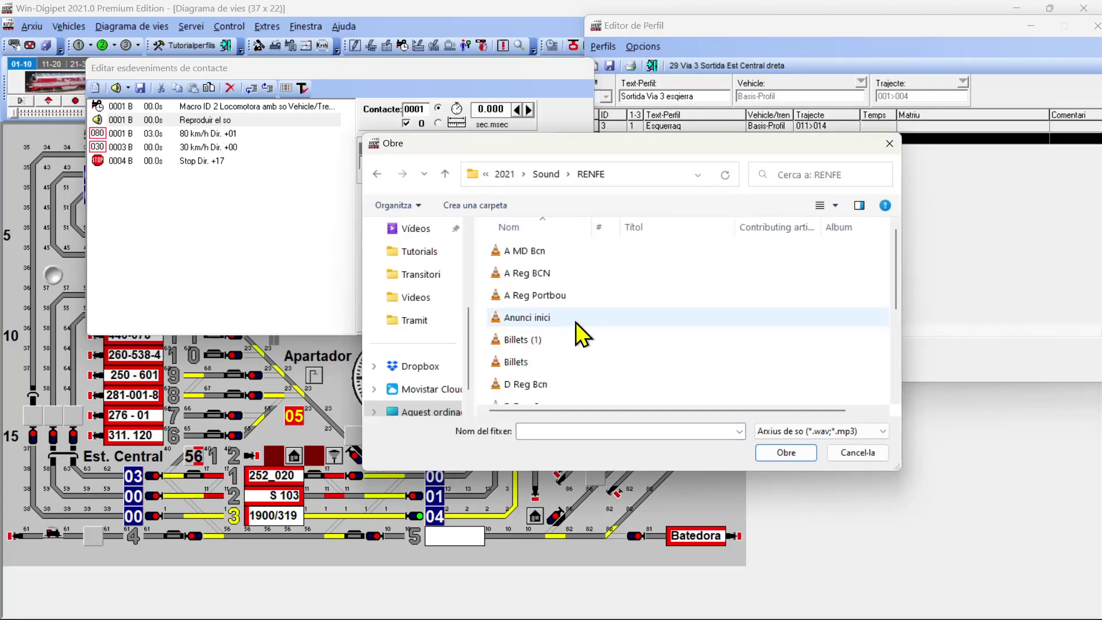
pyautogui.click(524, 319)
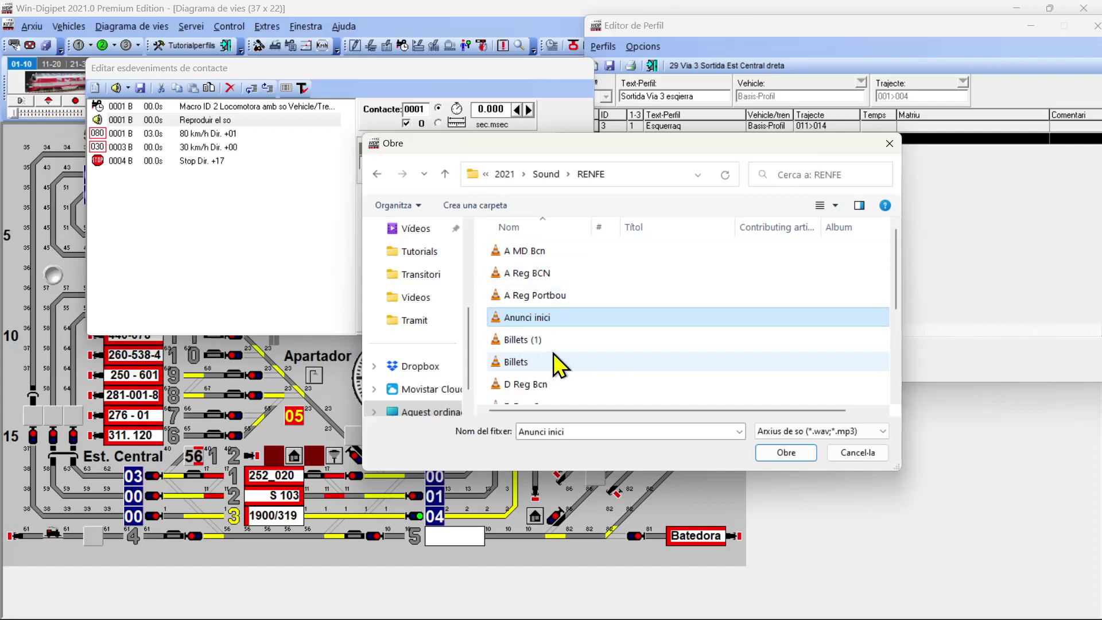
pyautogui.scroll(-1, 554, 354)
pyautogui.scroll(-1, 560, 364)
pyautogui.click(543, 371)
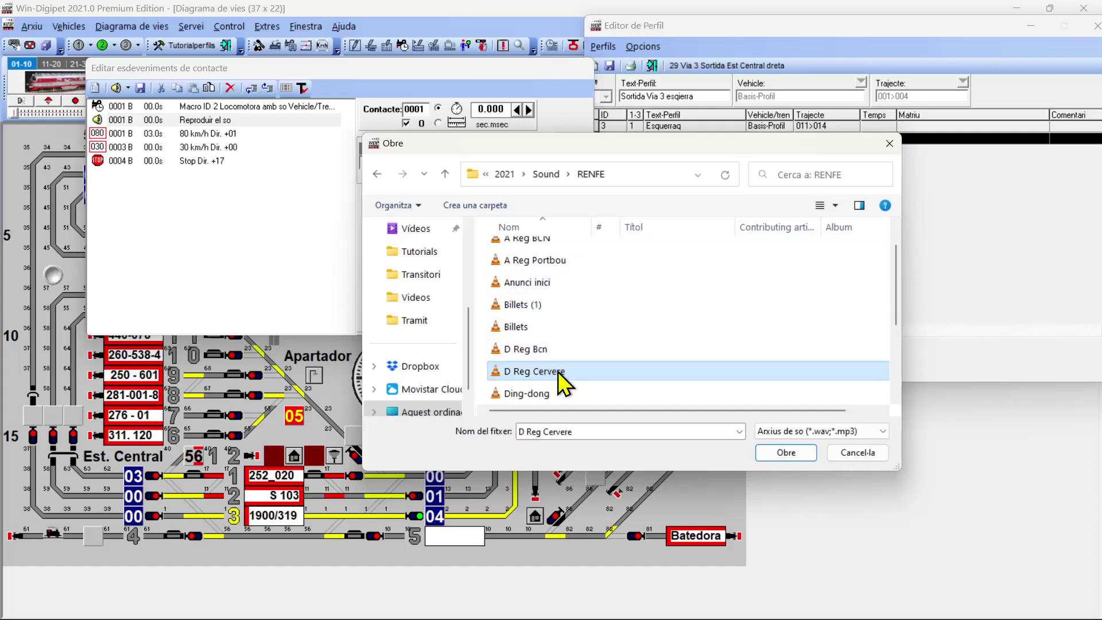
pyautogui.doubleClick(521, 372)
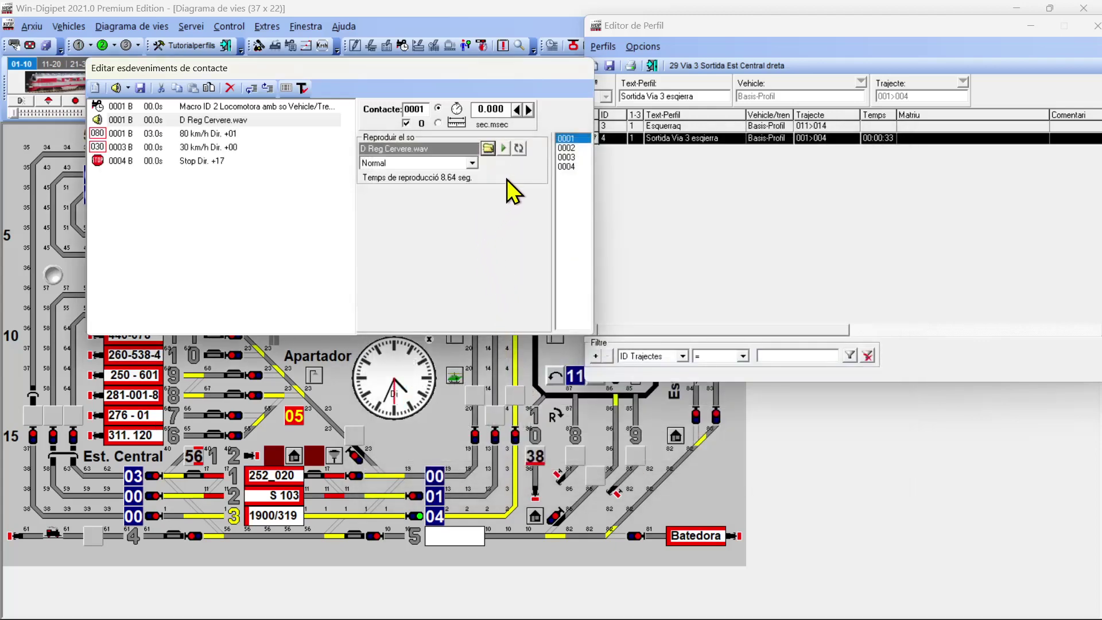
# - Preview the announcement sound and start a new test drive of the profile
pyautogui.click(503, 148)
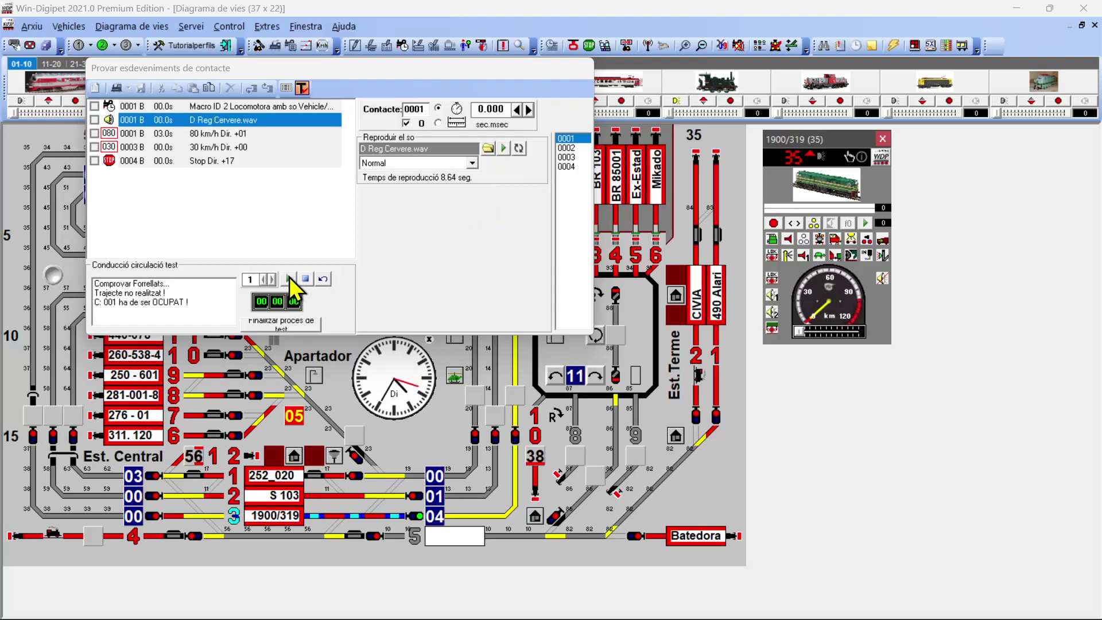
pyautogui.click(288, 279)
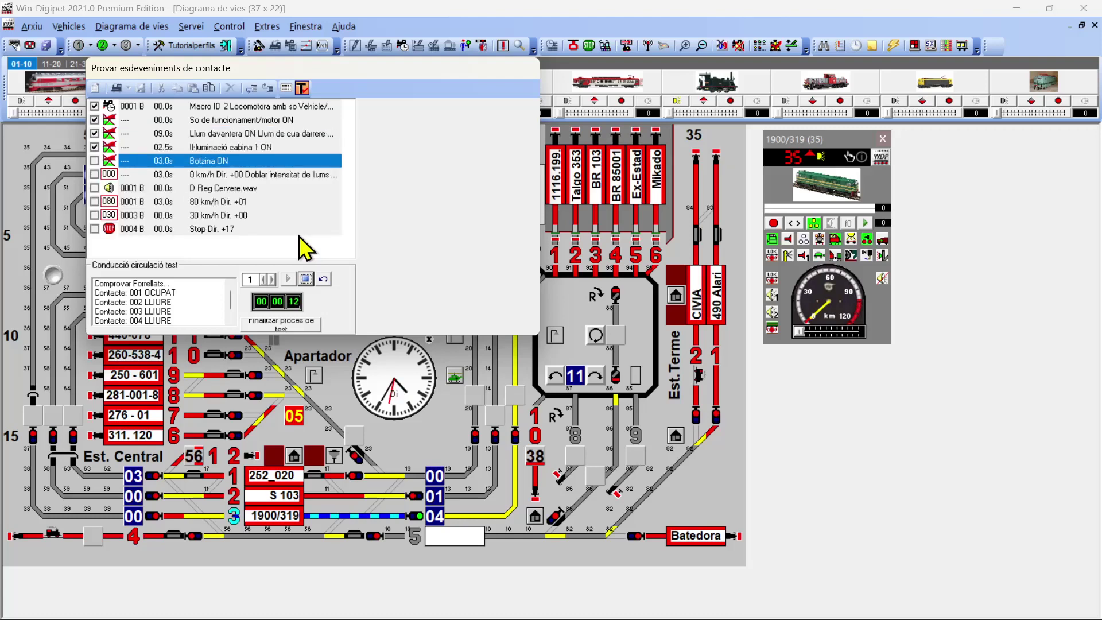
# - Create a new profile in the profile editor and name it "Entrada Via 3 Dreta"
pyautogui.moveTo(957, 603)
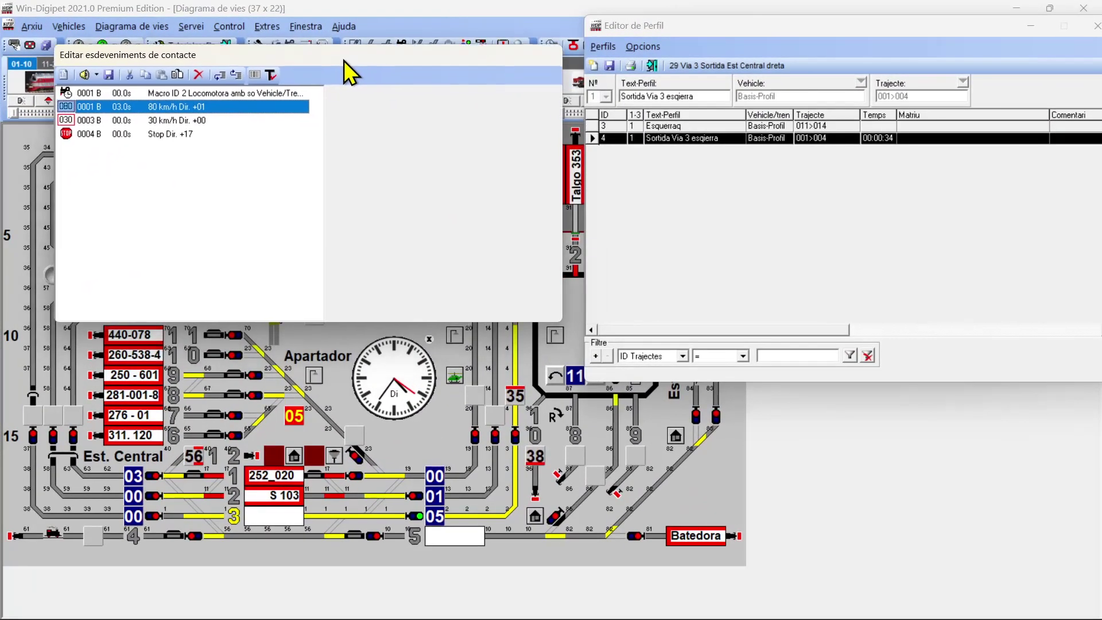
pyautogui.moveTo(345, 60); pyautogui.dragTo(360, 46)
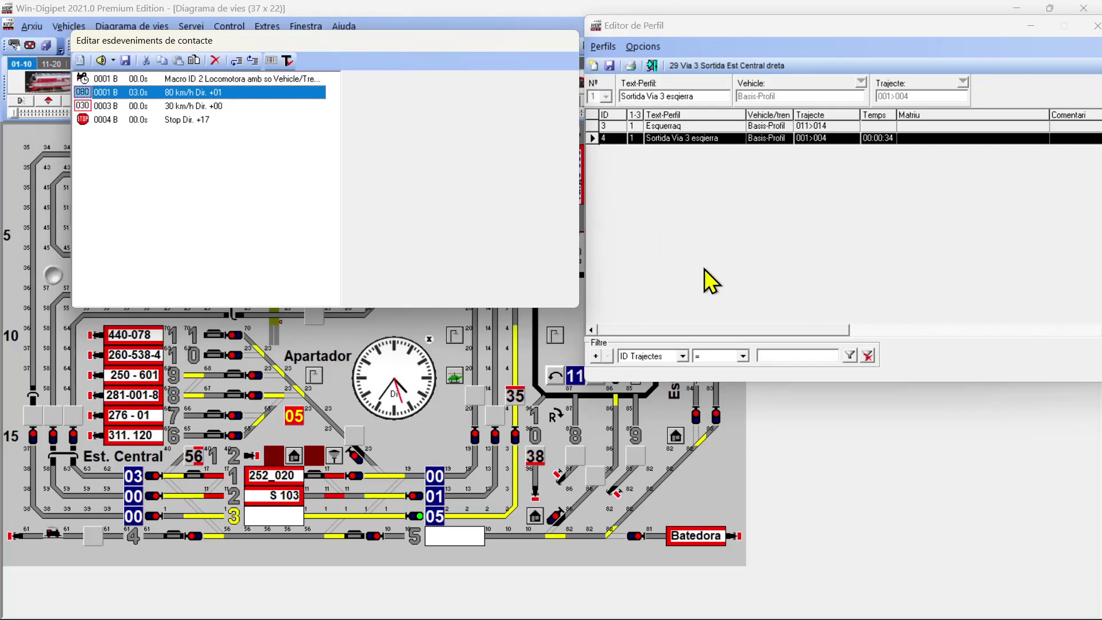
pyautogui.click(593, 66)
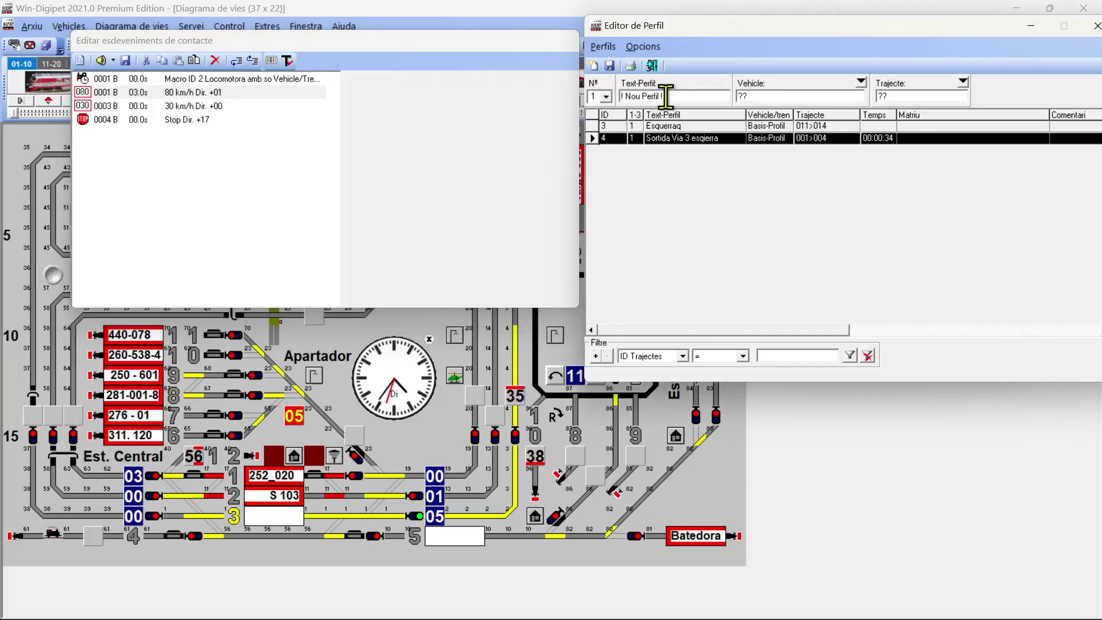
pyautogui.moveTo(676, 99); pyautogui.dragTo(560, 85)
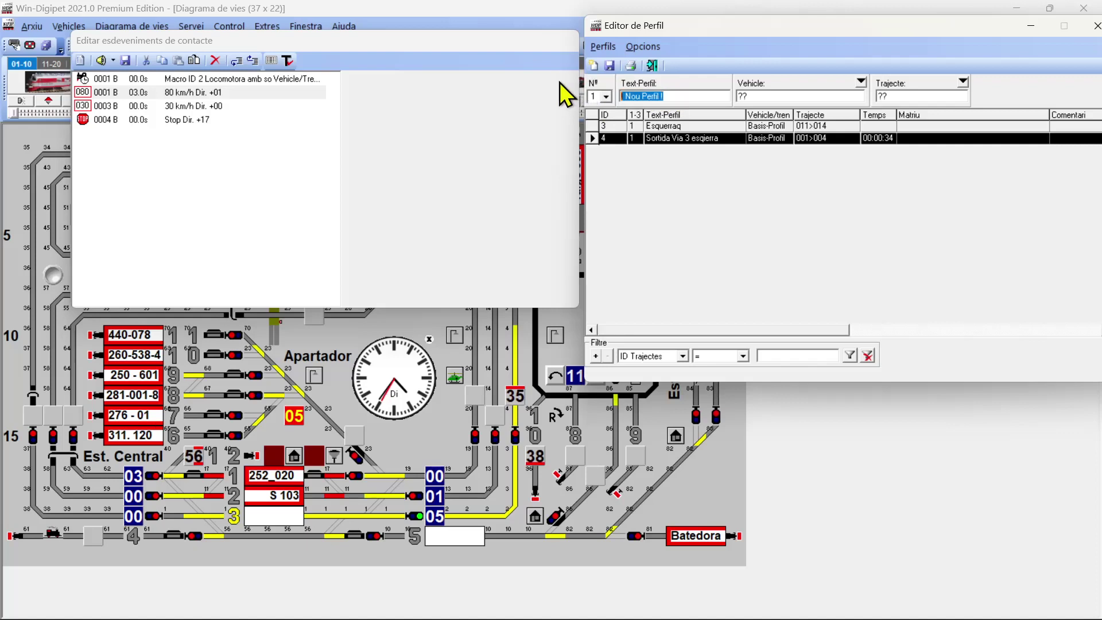
pyautogui.write('Entrada Via 3 Dreta')
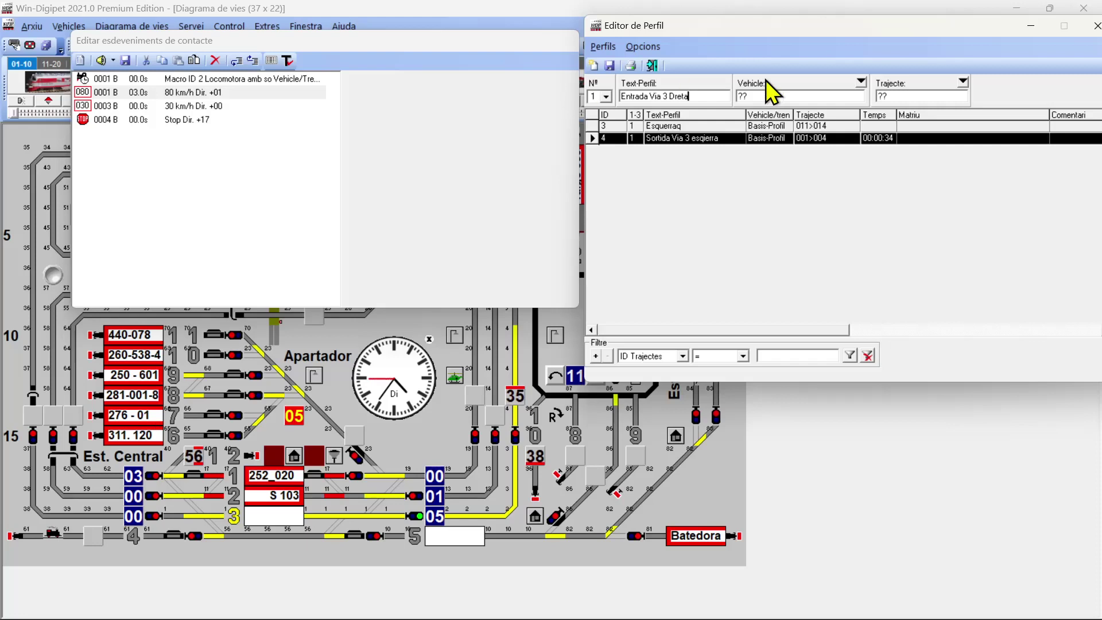
# - Assign vehicle 1900/319 to the new profile
pyautogui.click(861, 81)
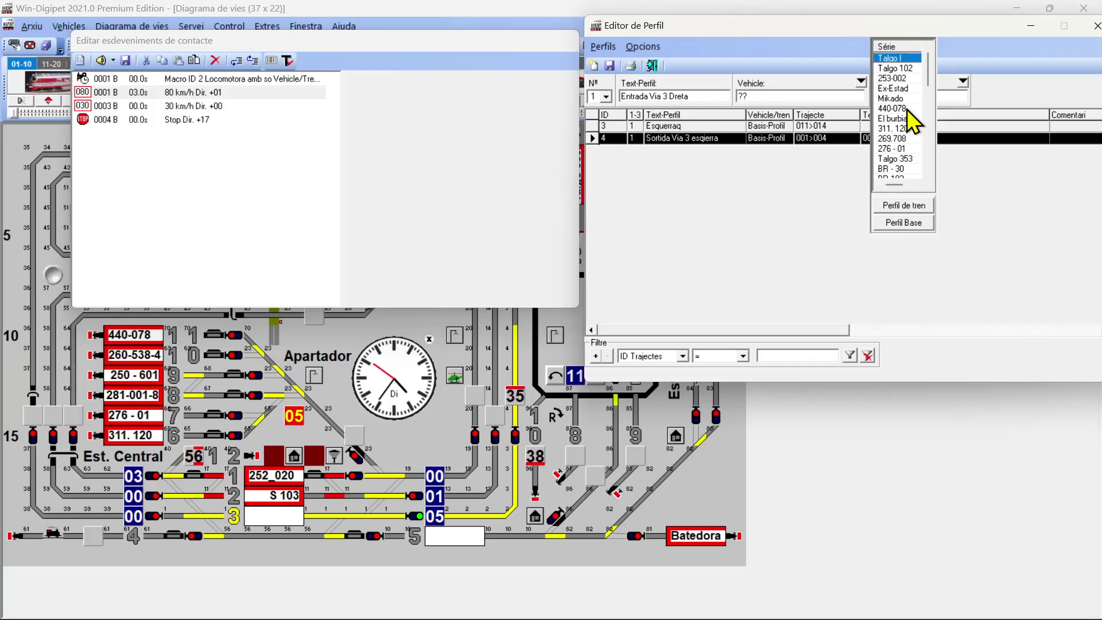
pyautogui.scroll(-4, 910, 123)
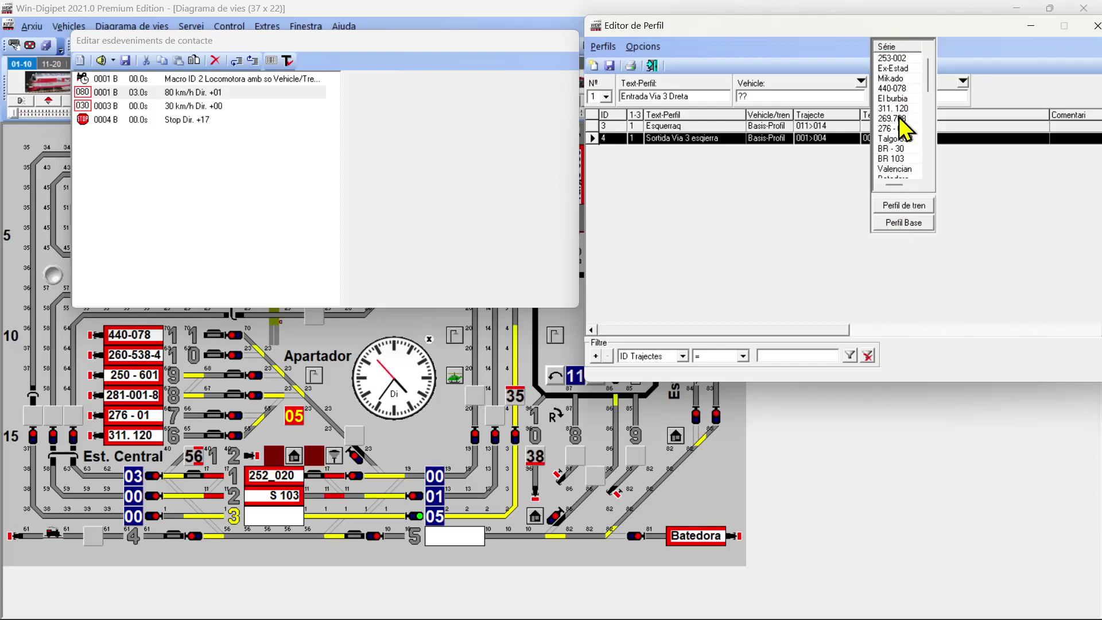
pyautogui.scroll(-1, 905, 132)
pyautogui.scroll(-10, 904, 133)
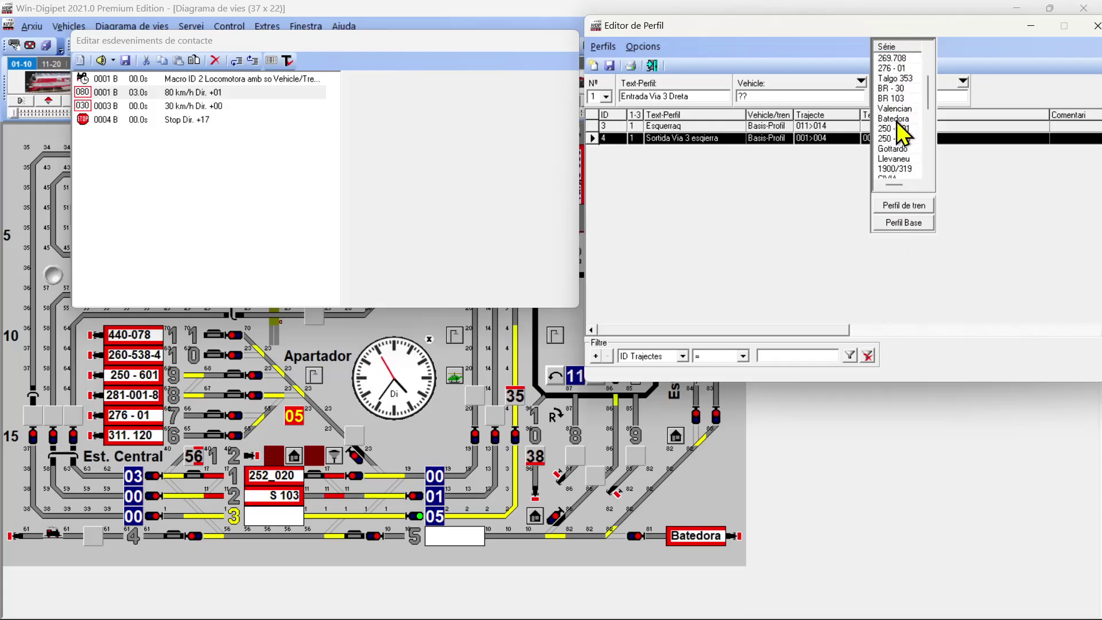
pyautogui.scroll(-4, 898, 132)
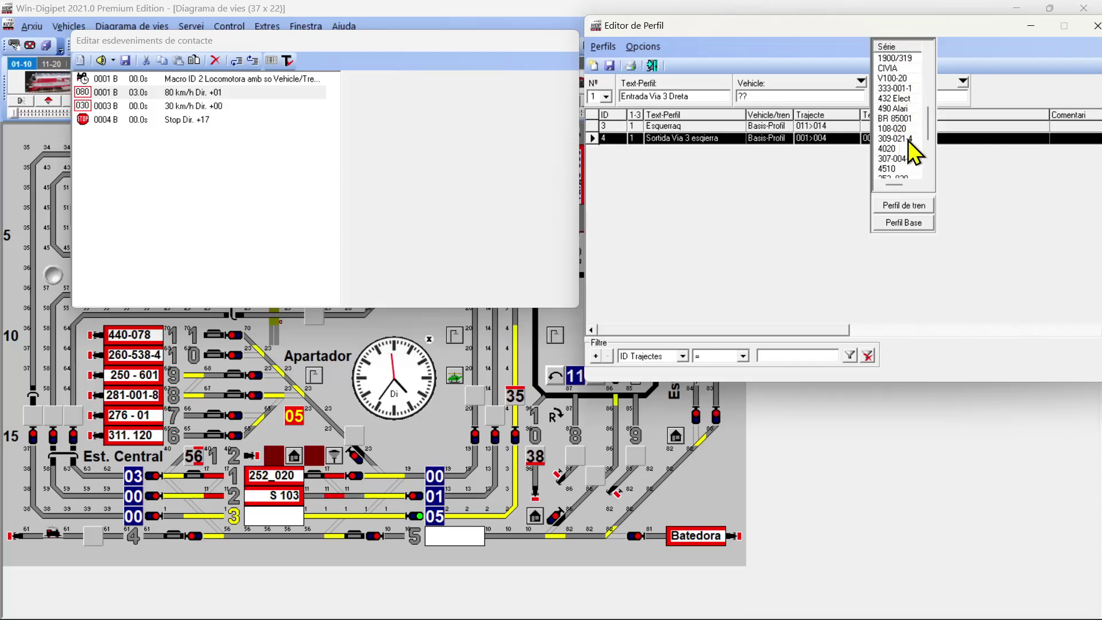
pyautogui.scroll(-8, 909, 142)
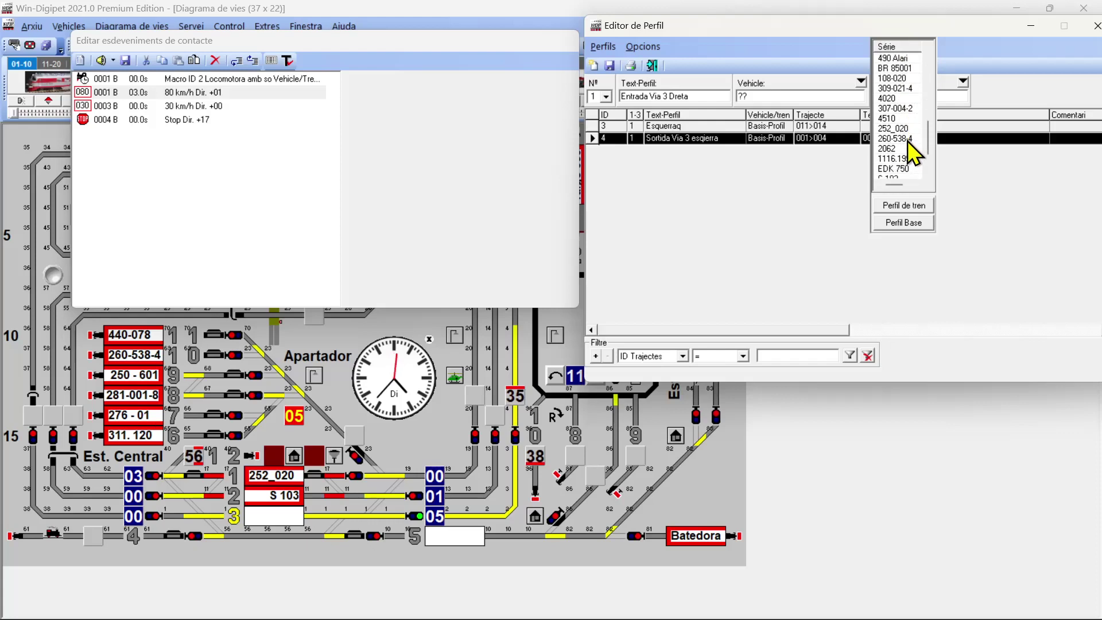
pyautogui.scroll(-1, 908, 141)
pyautogui.scroll(5, 907, 141)
pyautogui.scroll(2, 907, 142)
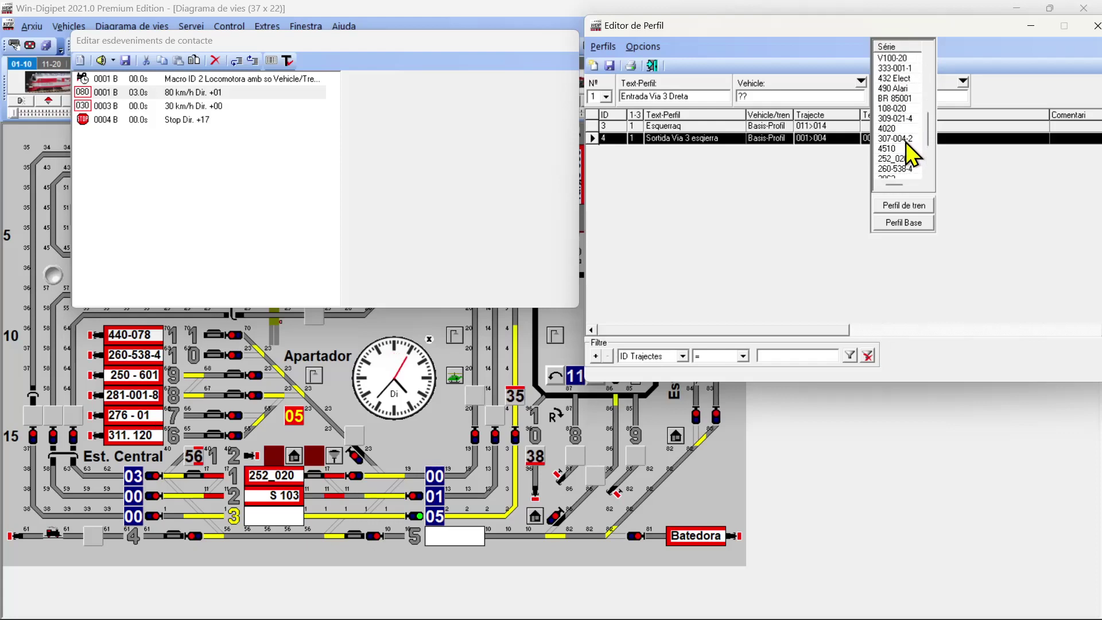
pyautogui.scroll(2, 904, 143)
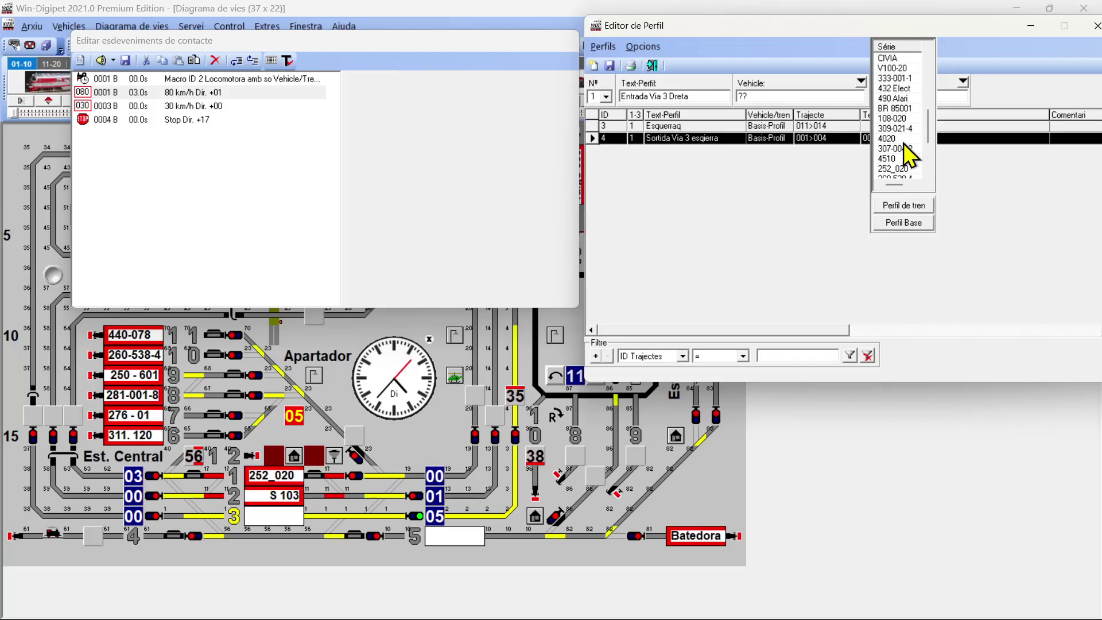
pyautogui.scroll(3, 904, 143)
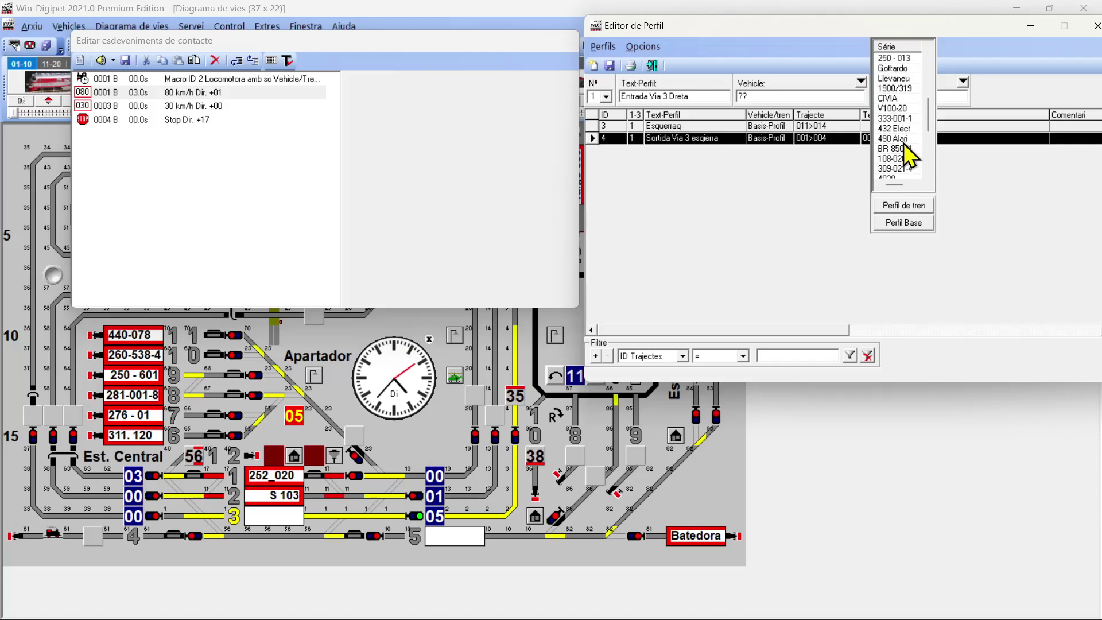
pyautogui.click(899, 88)
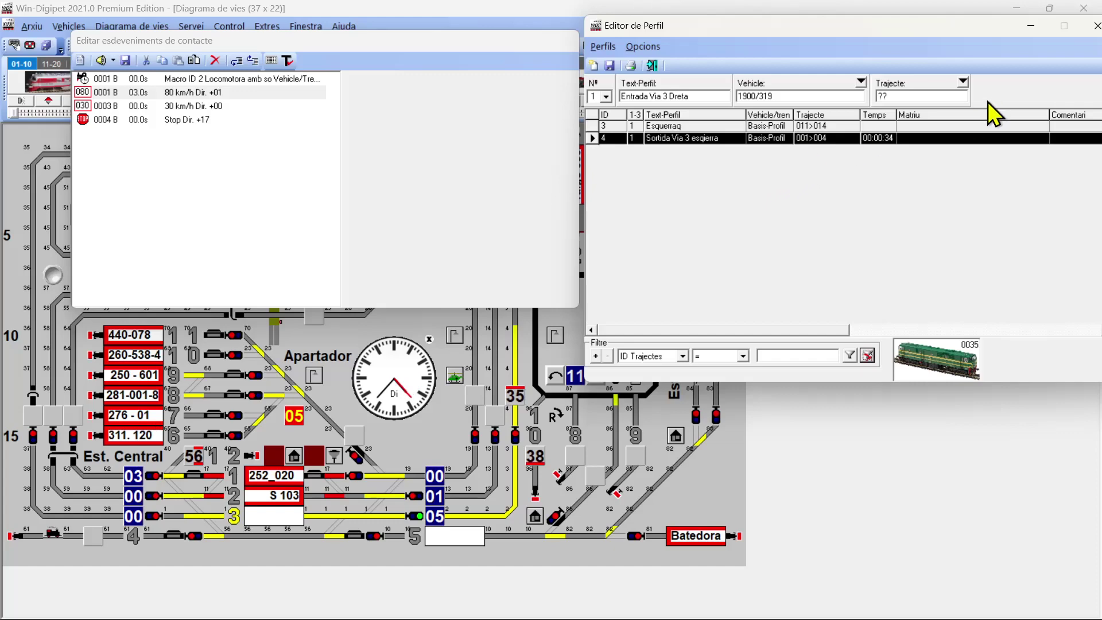
# - Choose route 004>001 into Est. Central track 3 from the track diagram and transfer it to the profile
pyautogui.click(963, 82)
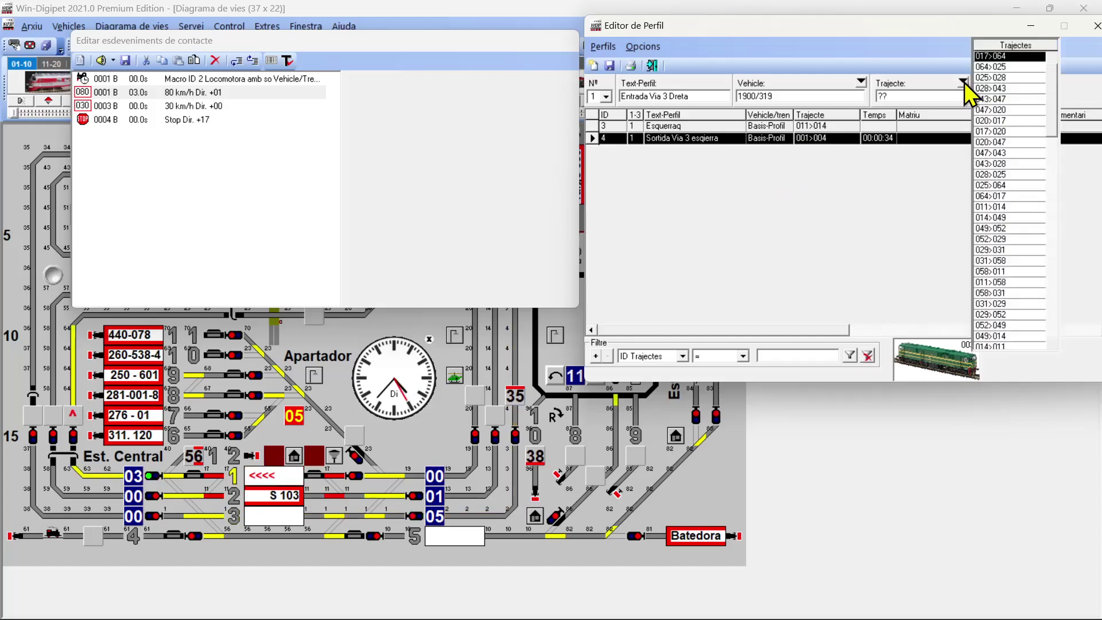
pyautogui.click(917, 161)
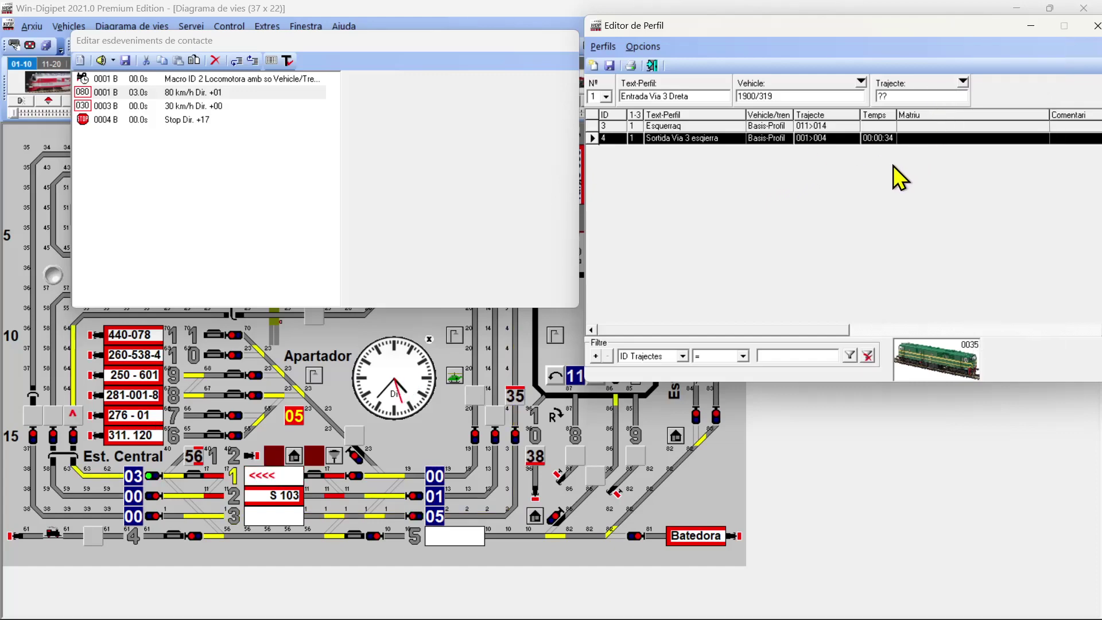
pyautogui.click(504, 404)
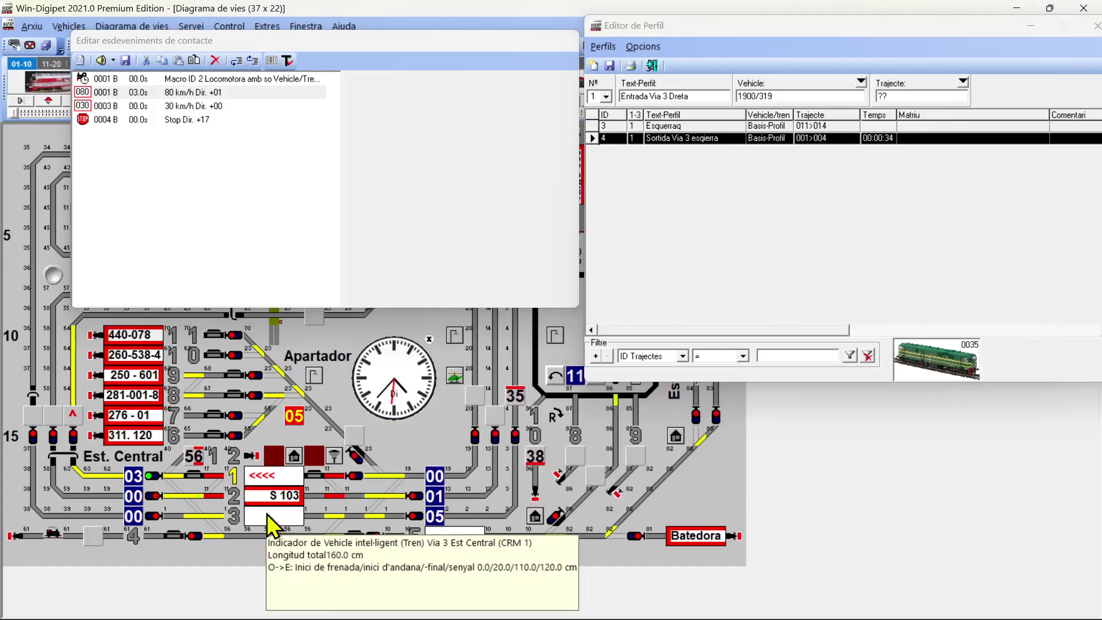
pyautogui.click(274, 522)
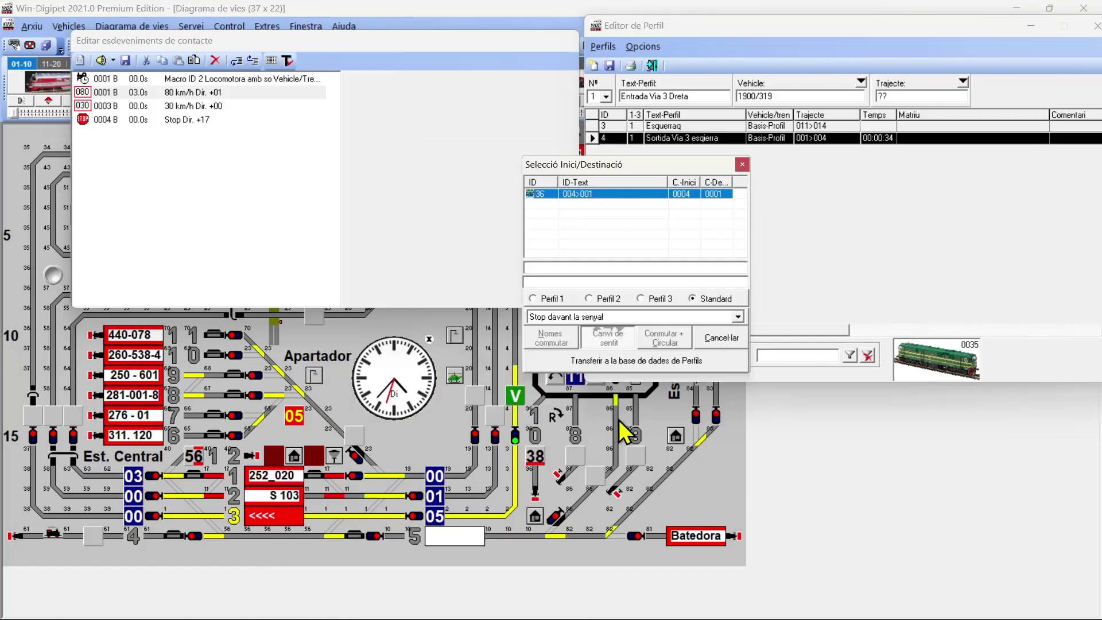
pyautogui.click(635, 363)
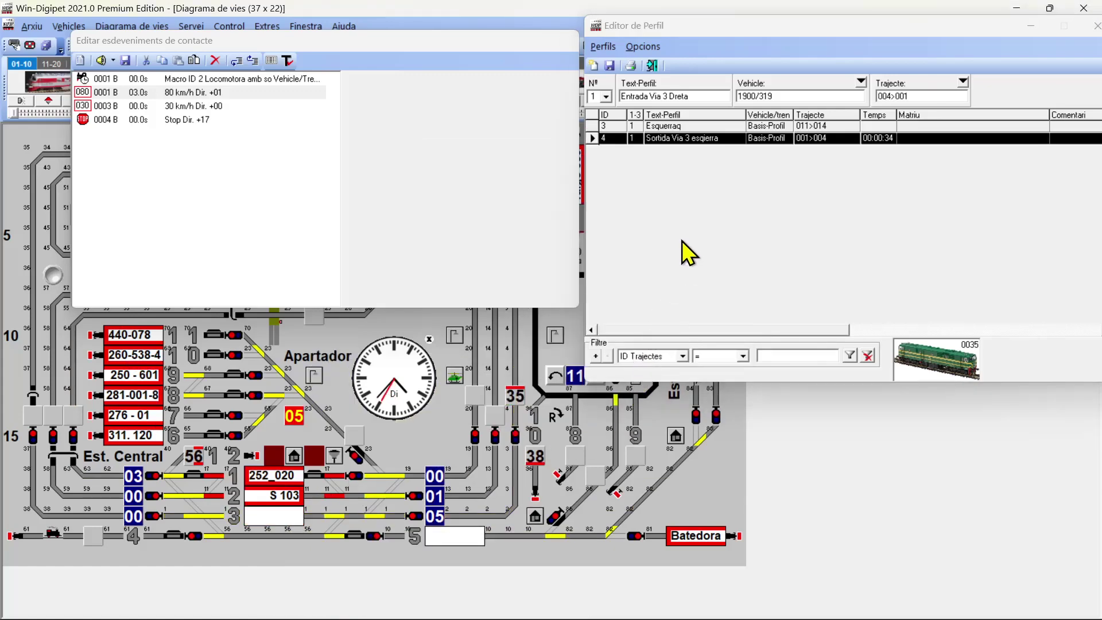
# - Save the "Entrada Via 3 Dreta" profile and generate its speed and stop events from the route, selecting the stop event at contact 0001
pyautogui.click(610, 64)
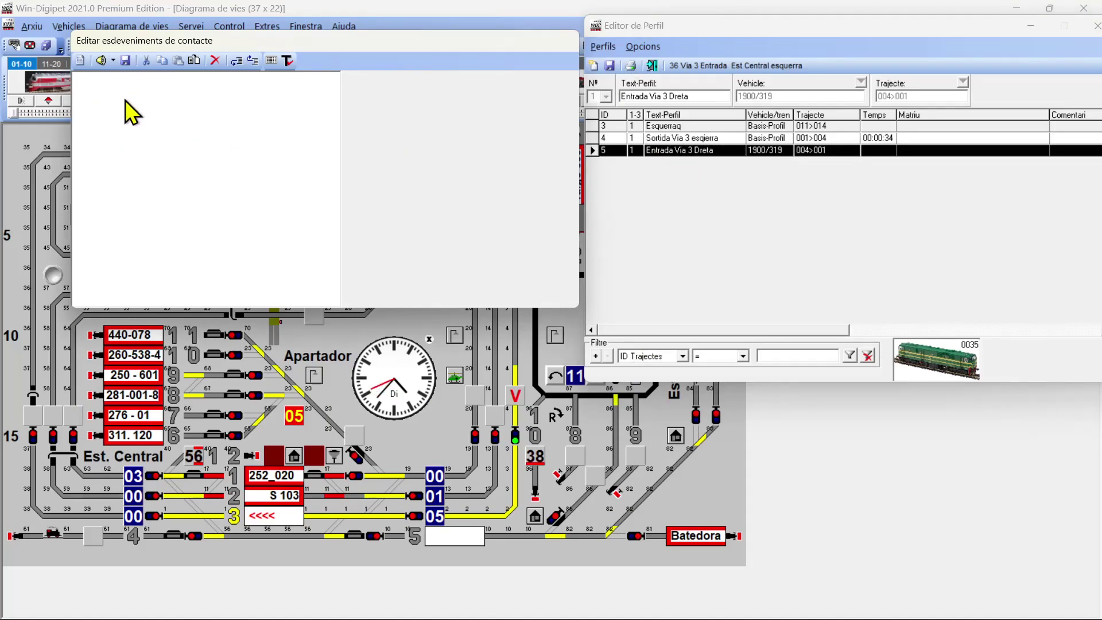
pyautogui.click(80, 60)
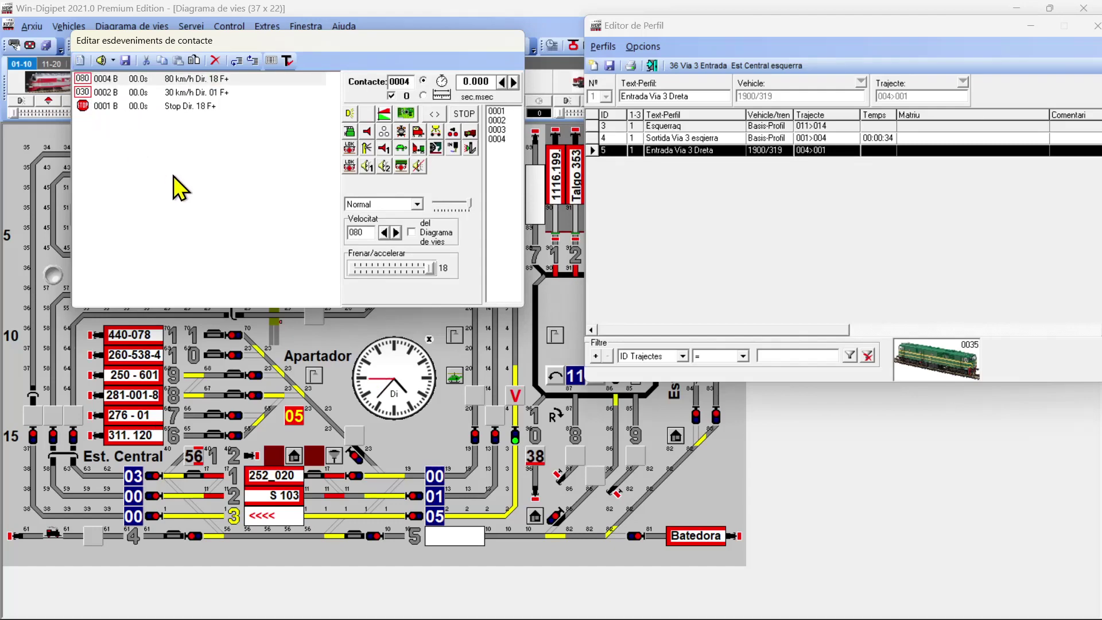
pyautogui.click(124, 106)
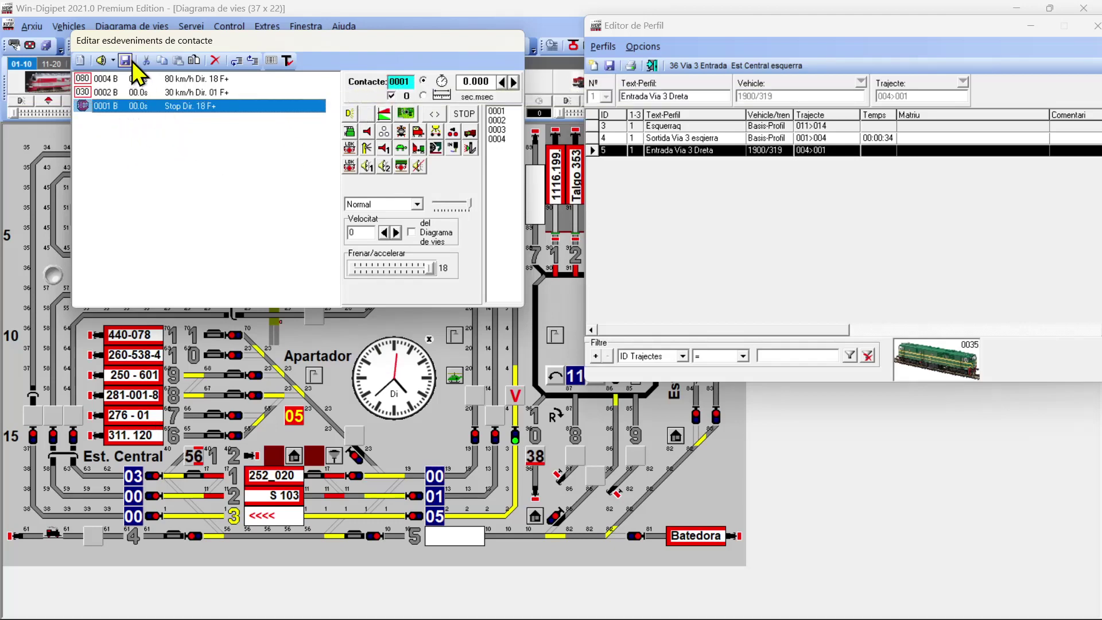
# - In the route editor, set the destination contact 1 of route 004>001 to "Stop al contacte", and leave the editor
pyautogui.click(652, 65)
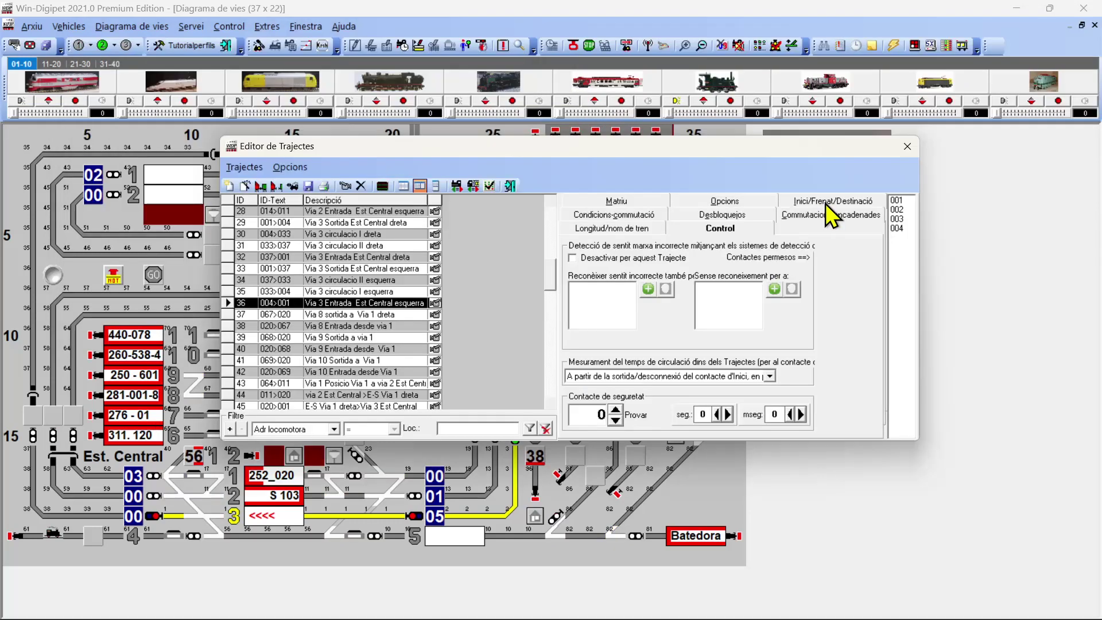
pyautogui.click(826, 202)
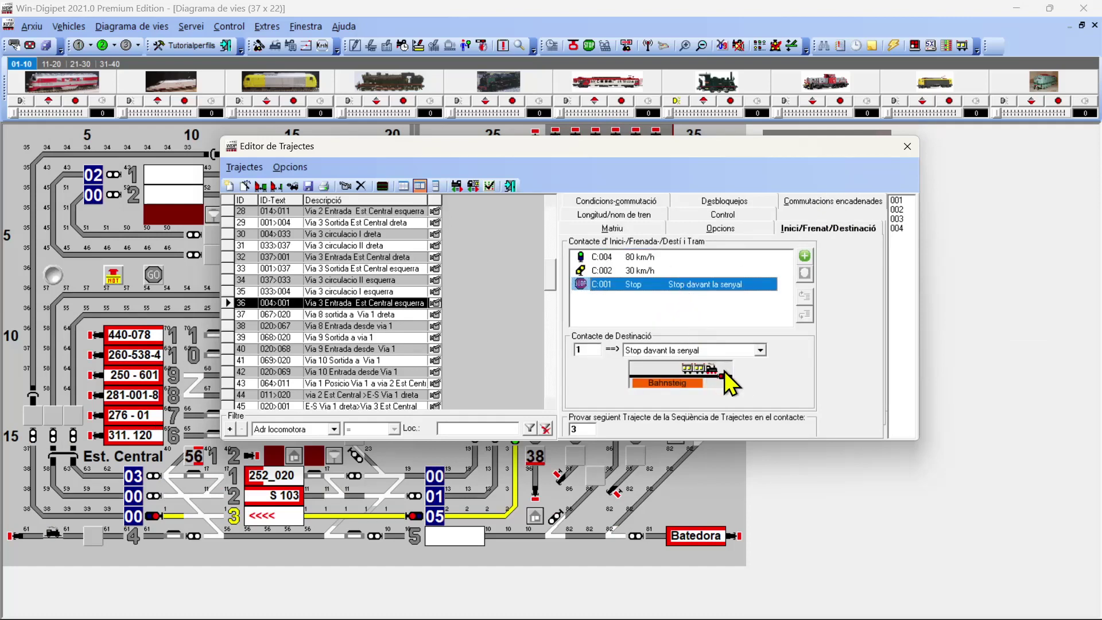
pyautogui.click(760, 350)
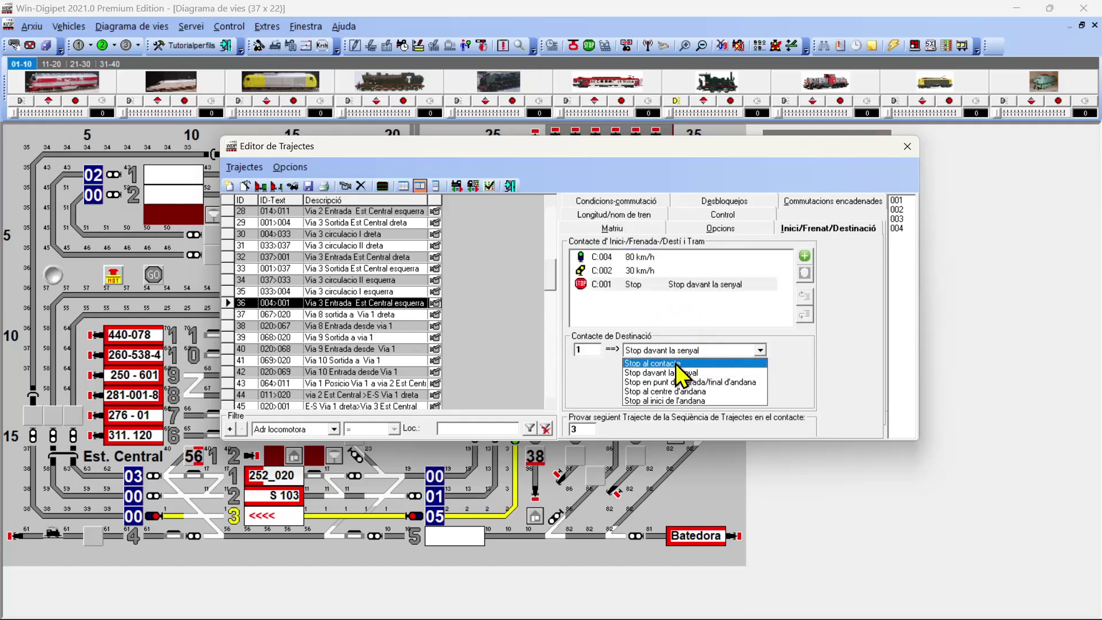
pyautogui.click(676, 363)
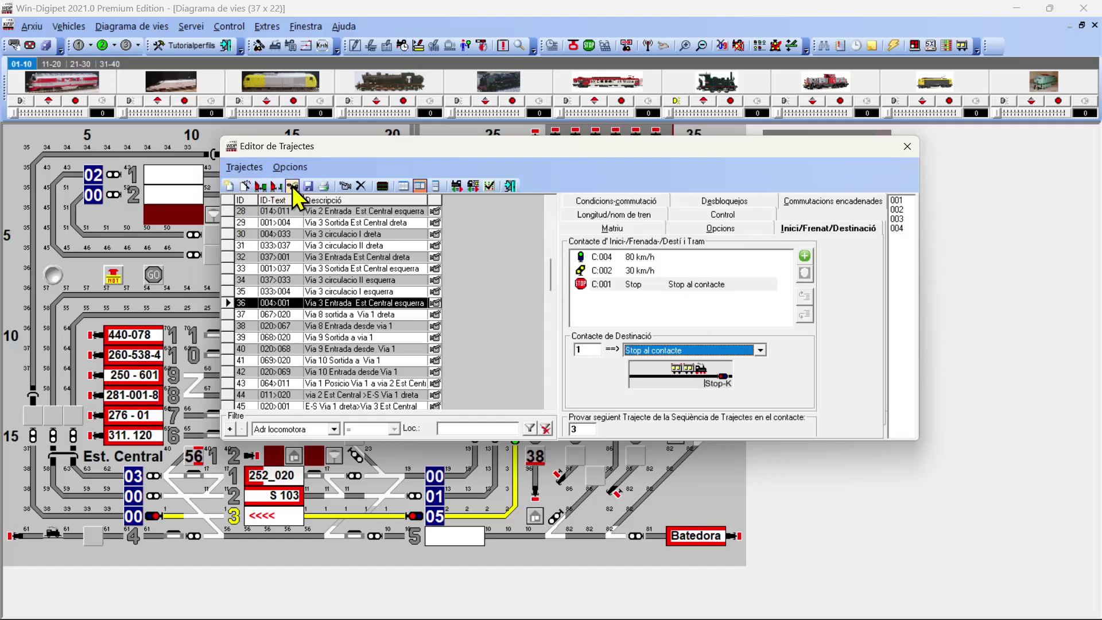
pyautogui.click(509, 189)
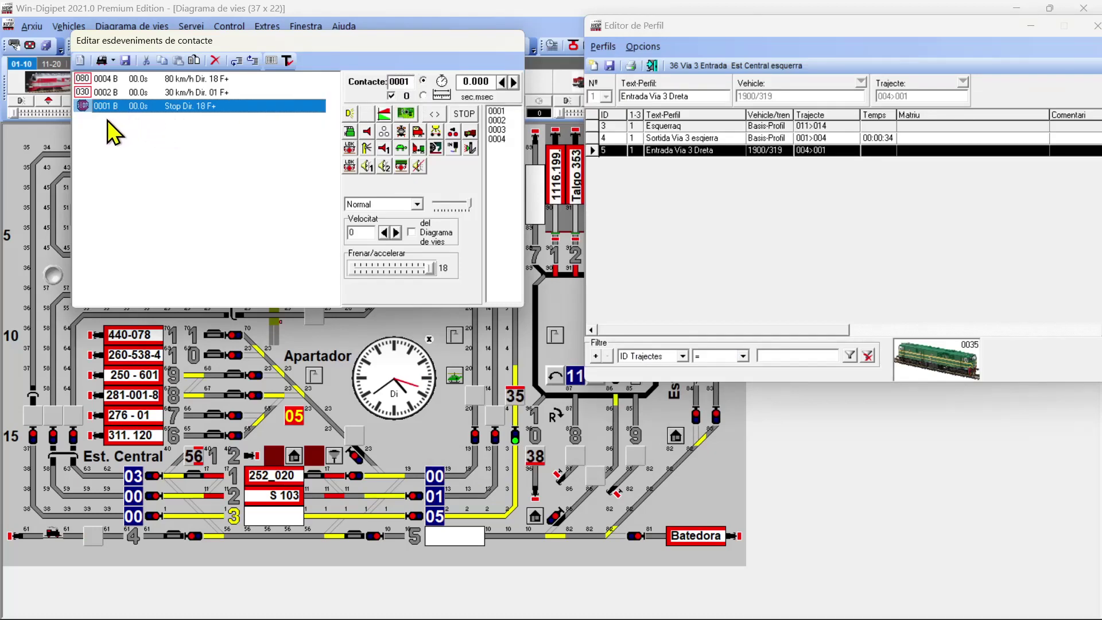
# - Add a "Macro locomotora/tren" event to the entry profile and assign it contact 0001
pyautogui.click(112, 60)
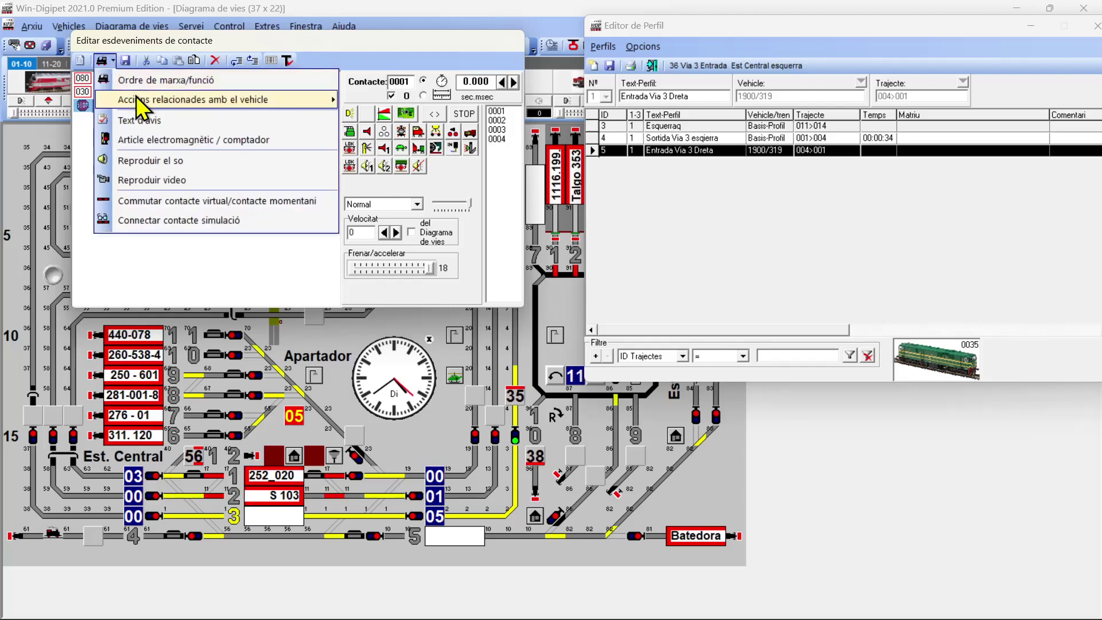
pyautogui.moveTo(136, 95)
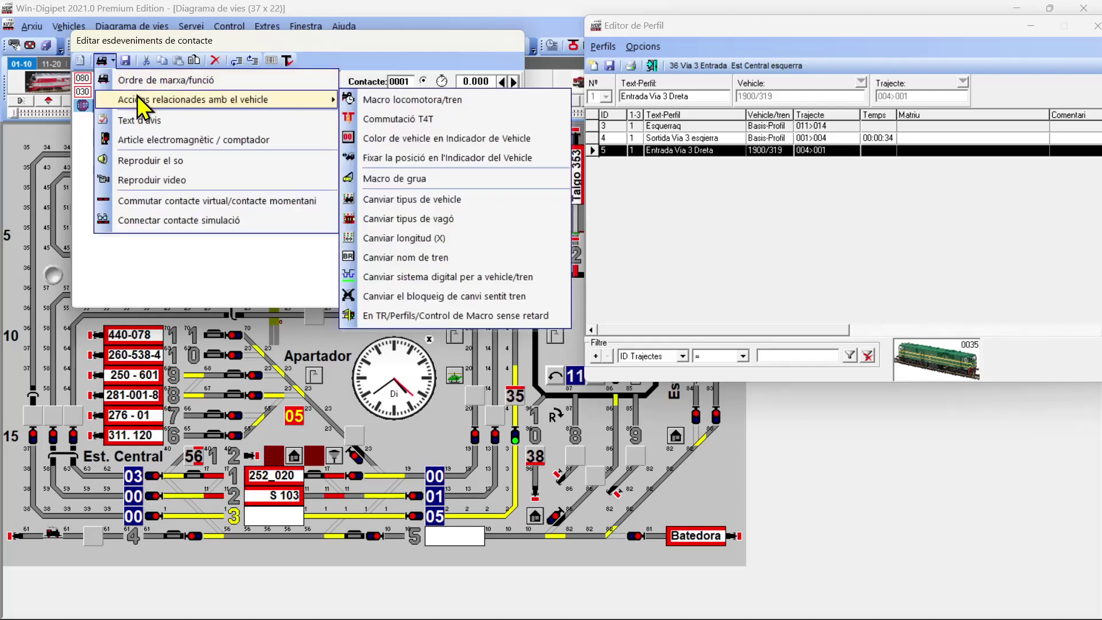
pyautogui.click(374, 101)
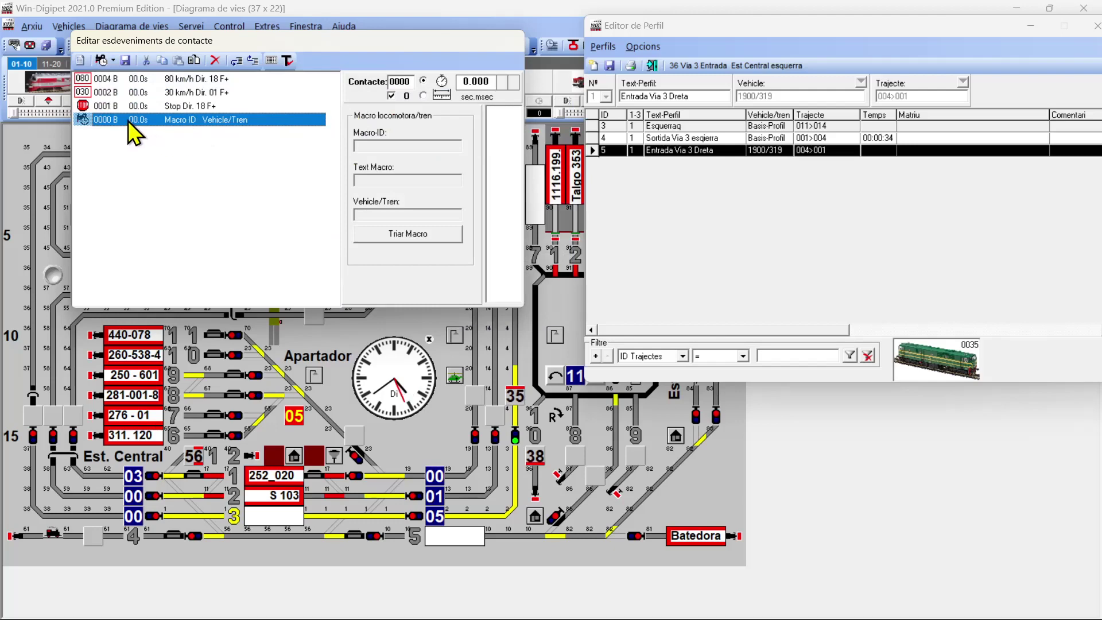
pyautogui.click(496, 112)
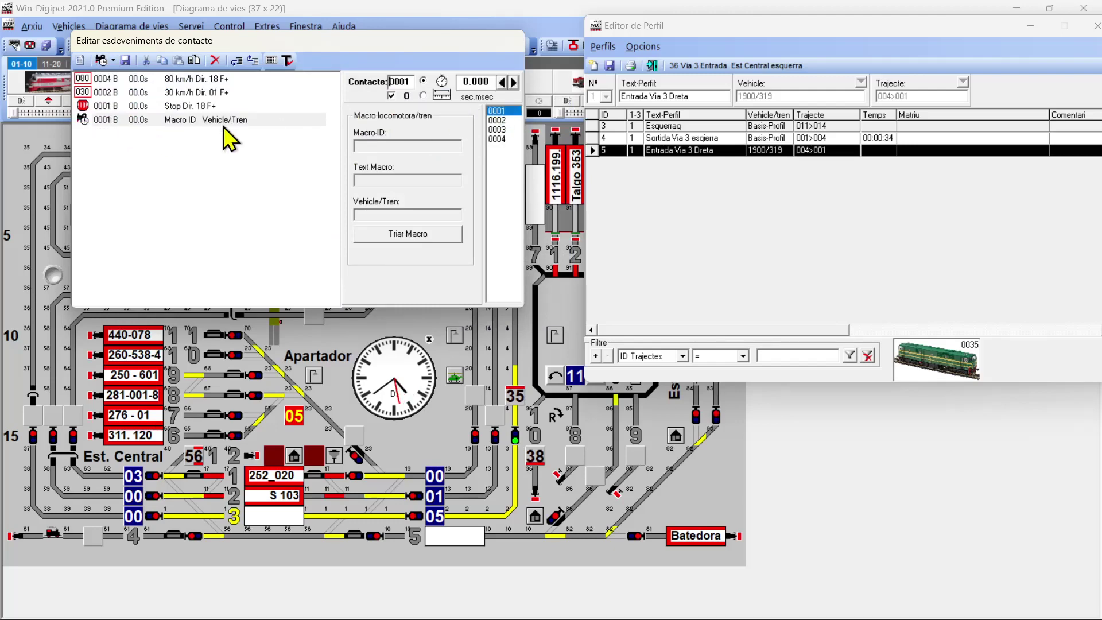
# - Set the delay of the new macro event to 4.000 seconds
pyautogui.click(132, 120)
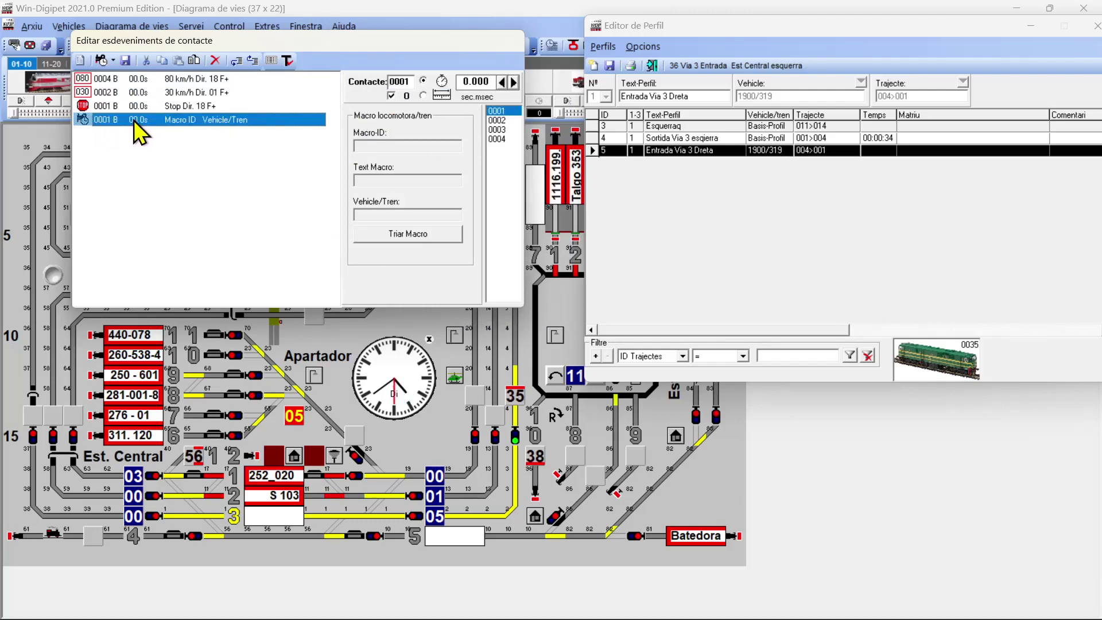
pyautogui.click(514, 81)
pyautogui.click(514, 81)
pyautogui.click(515, 81)
pyautogui.click(514, 81)
pyautogui.click(515, 81)
pyautogui.click(514, 81)
pyautogui.click(515, 81)
pyautogui.click(515, 81)
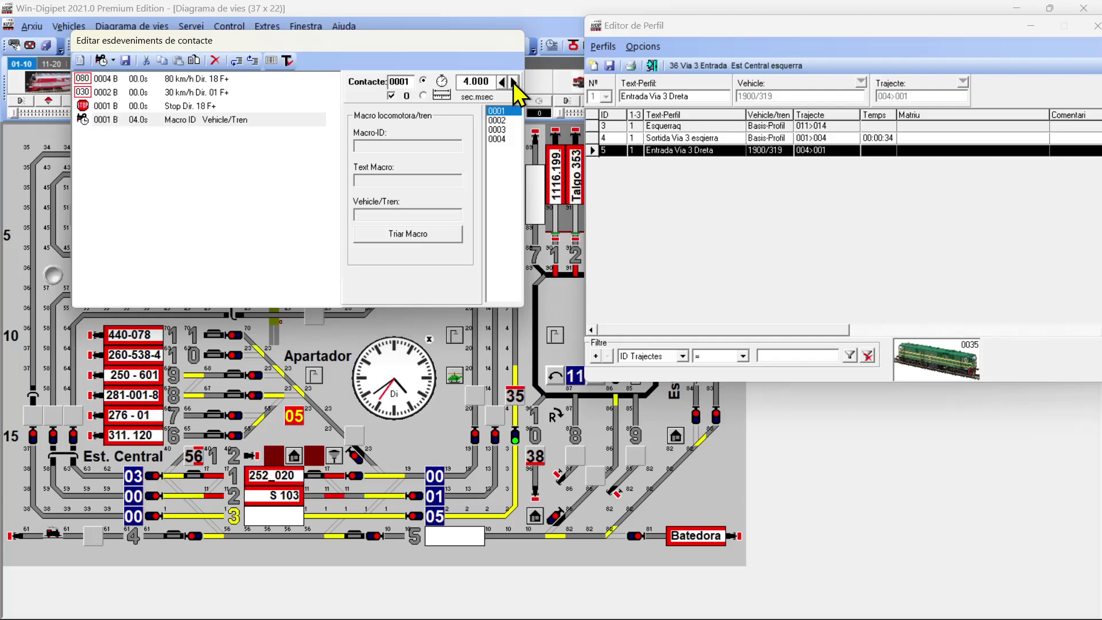
# - Assign macro 3 "Parada Lok amb so" to the macro event at contact 0001
pyautogui.click(162, 120)
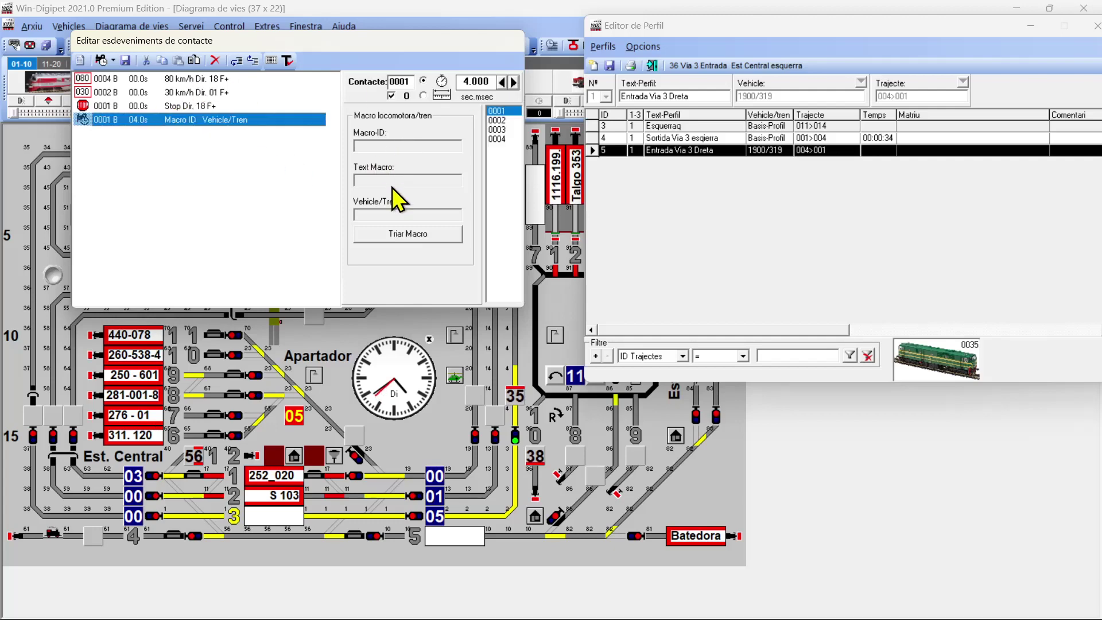
pyautogui.click(392, 240)
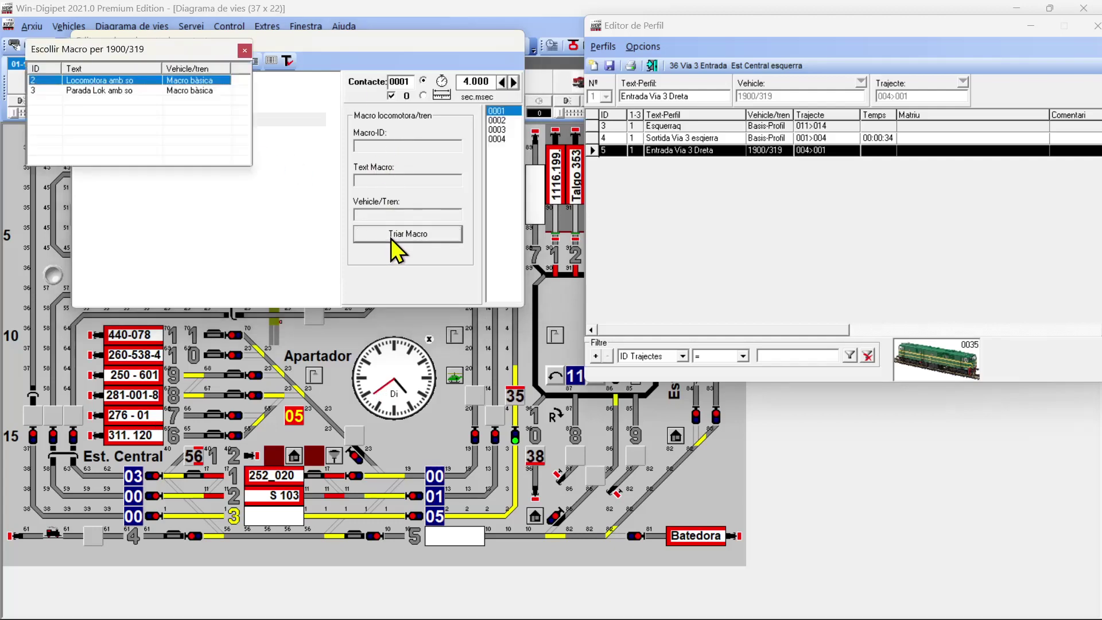
pyautogui.click(102, 90)
pyautogui.doubleClick(103, 90)
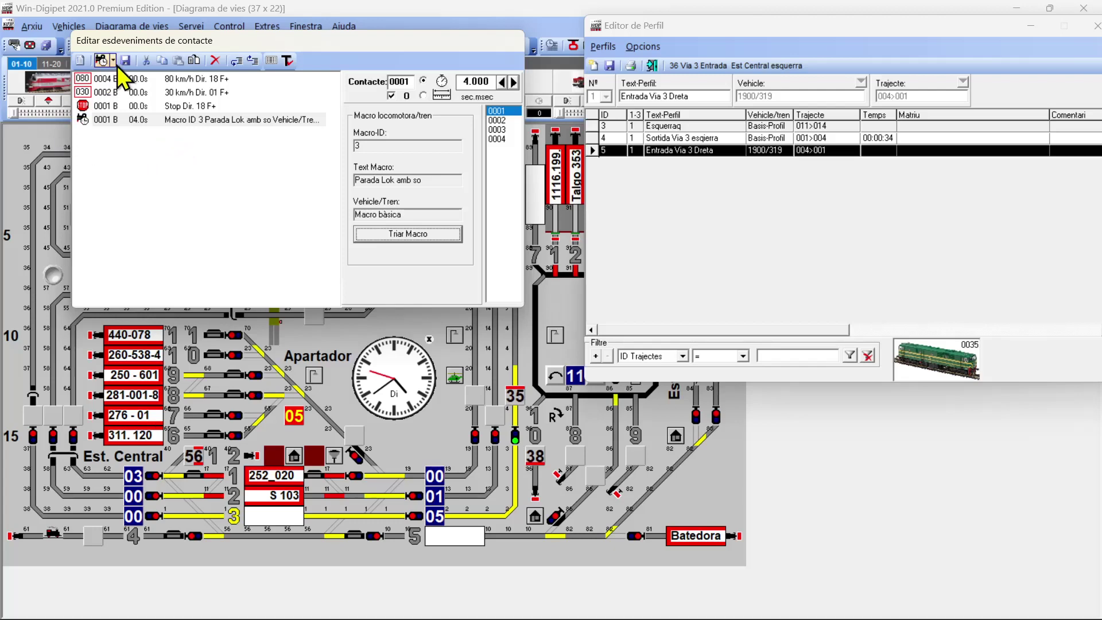
# - Switch on the lights and functions F1, F5 and F7 of locomotive 1900/319 and test-drive the "Entrada Via 3 Dreta" profile, without returning the train
pyautogui.click(285, 61)
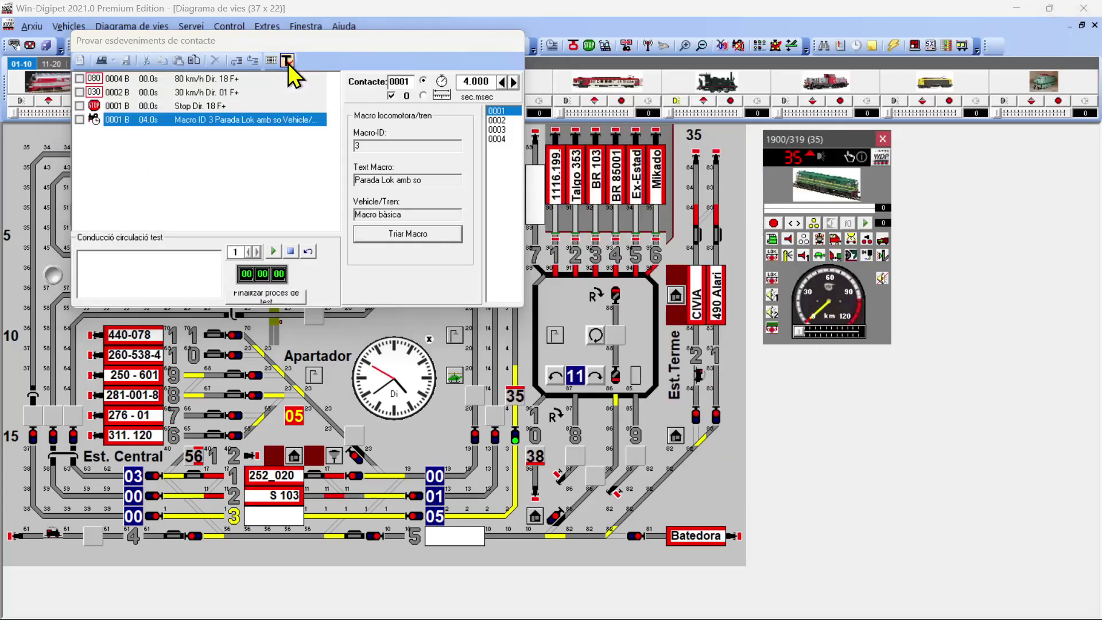
pyautogui.click(773, 239)
pyautogui.click(815, 223)
pyautogui.click(836, 242)
pyautogui.click(867, 240)
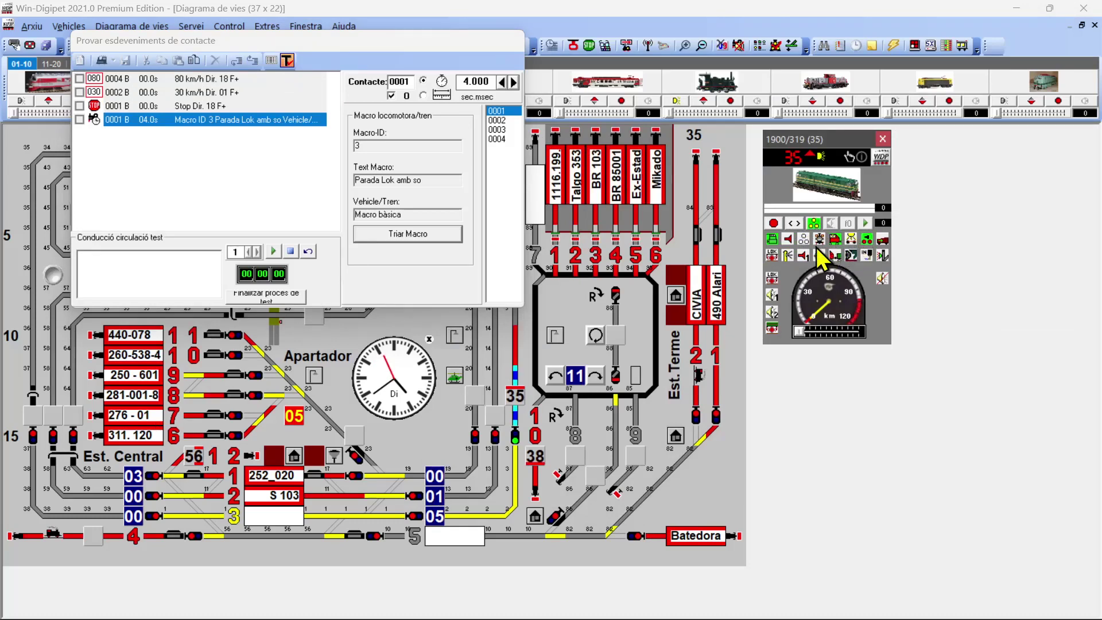
pyautogui.click(275, 252)
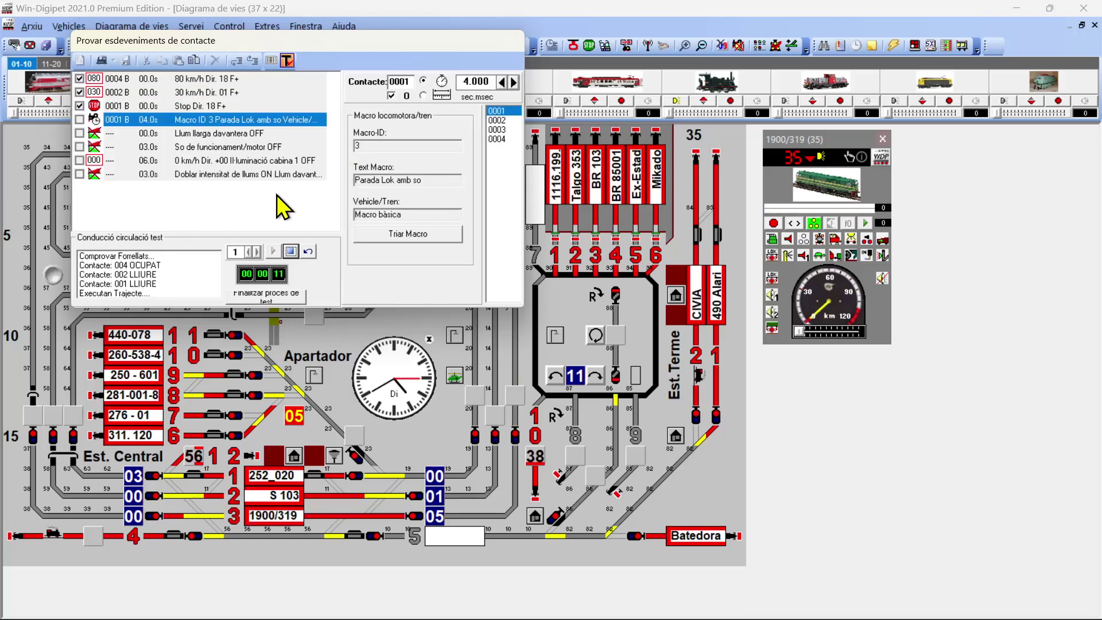
pyautogui.click(308, 251)
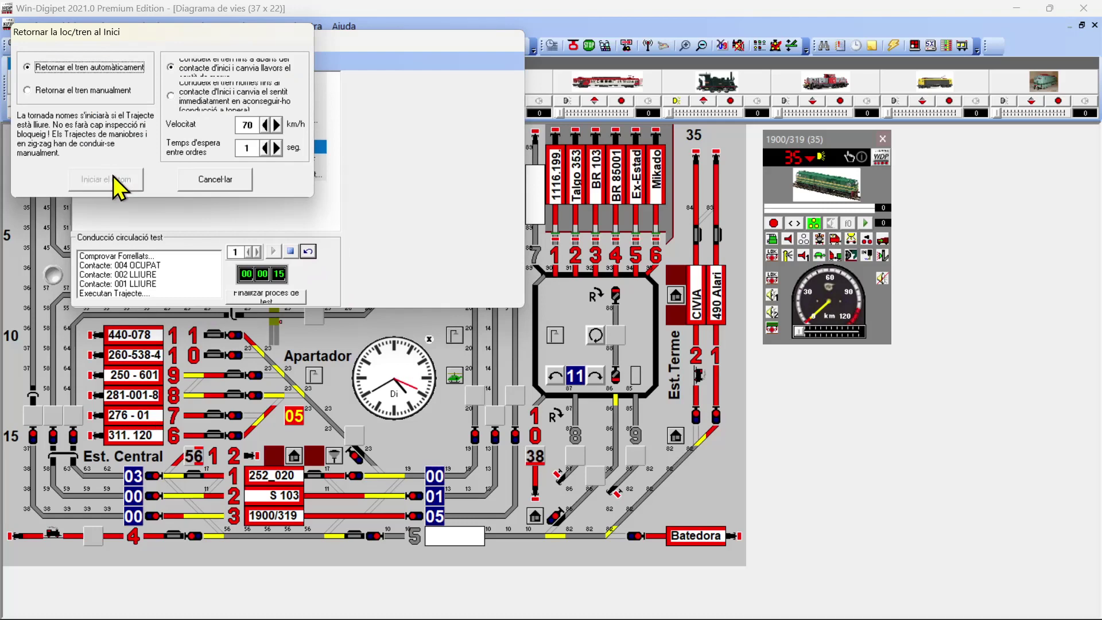
pyautogui.click(222, 179)
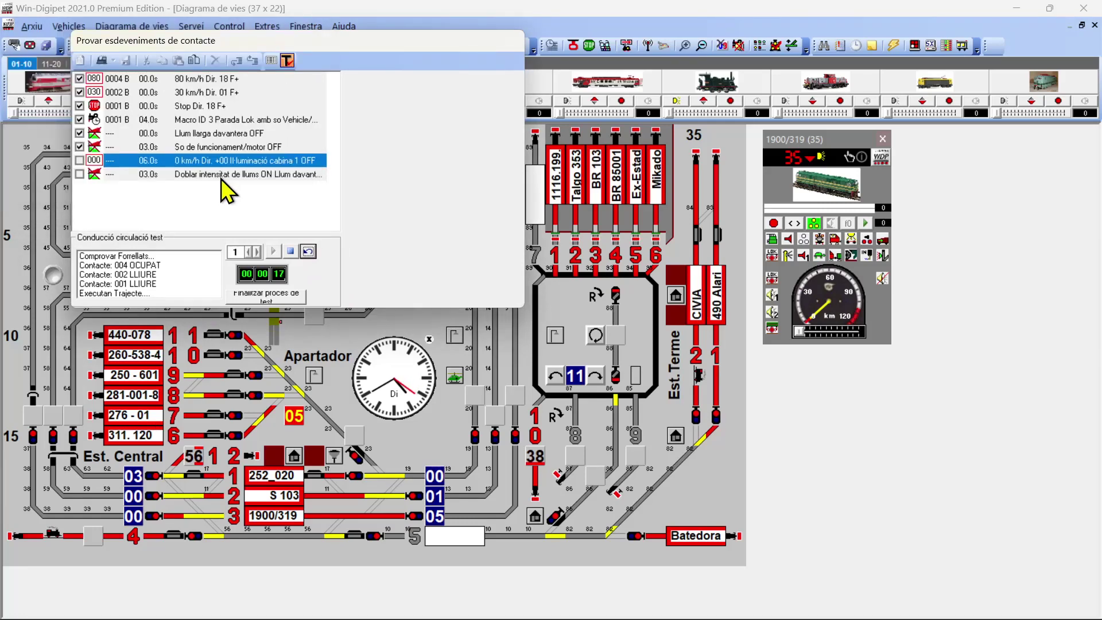
# - Add functions F1 and F7 to the 80 km/h event at contact 0004, leaving F5 off
pyautogui.click(141, 80)
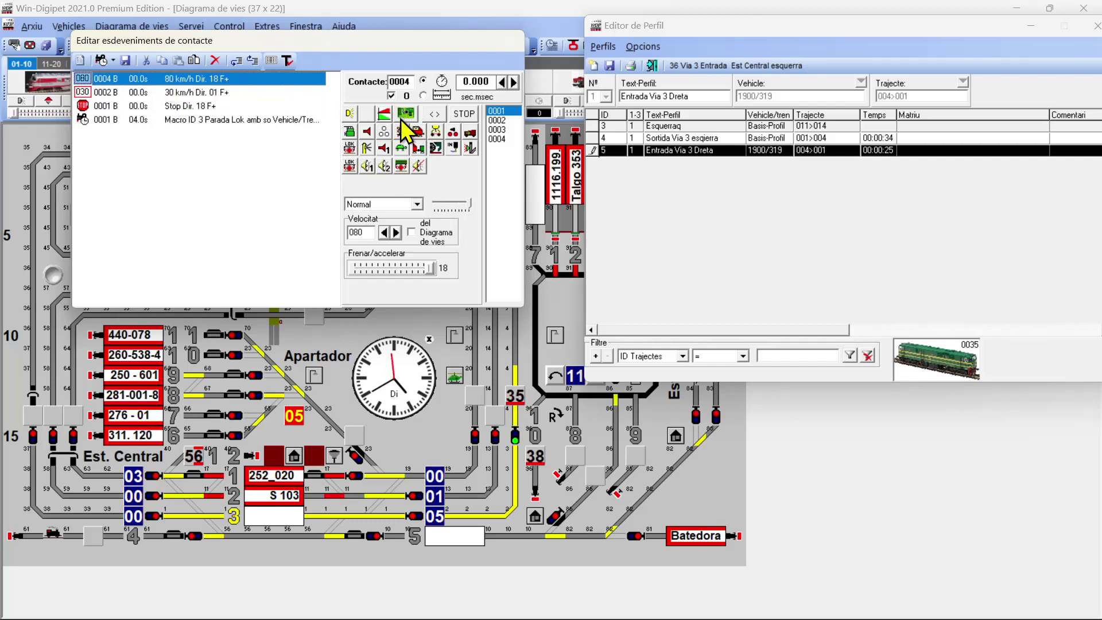
pyautogui.click(349, 135)
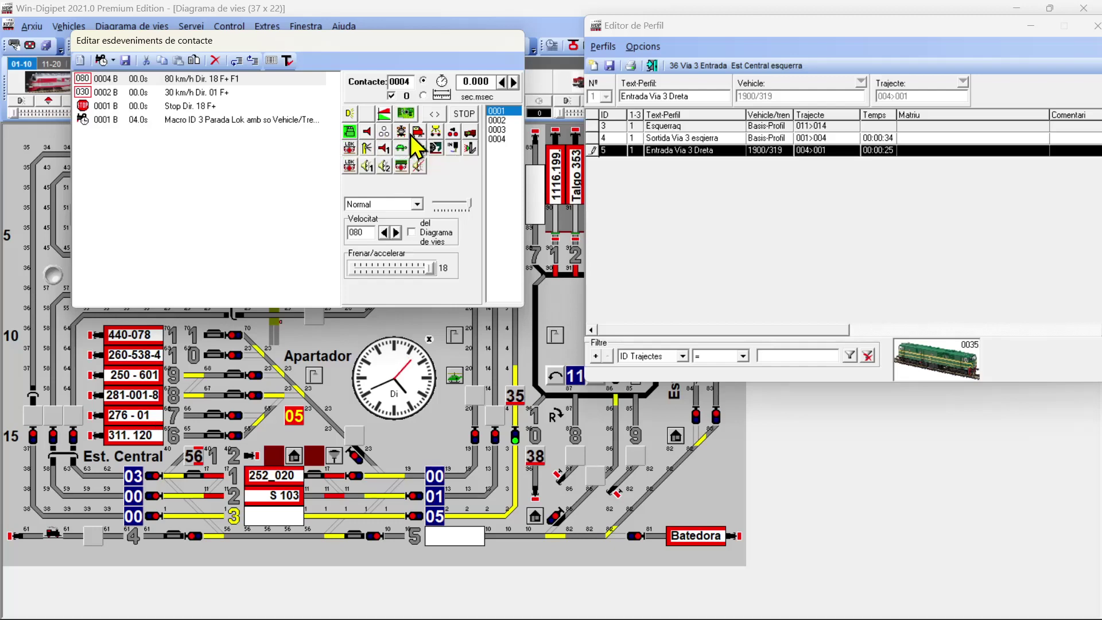
pyautogui.click(452, 132)
pyautogui.click(418, 135)
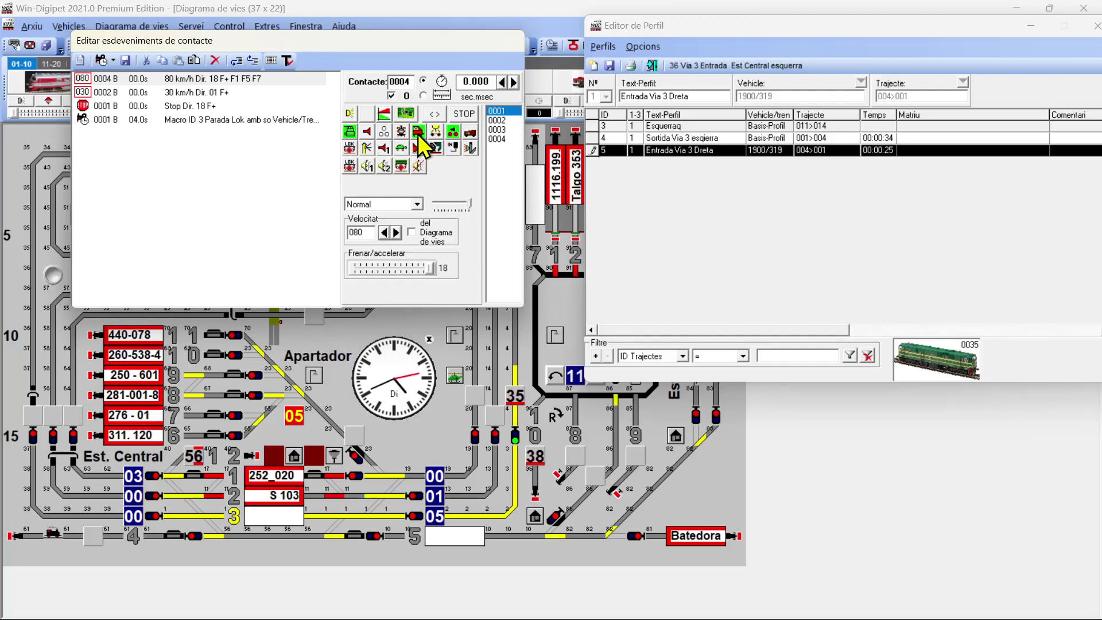
pyautogui.click(418, 135)
# - Add functions F1 and F7 to the 30 km/h event at contact 0002 and to the stop event at contact 0001
pyautogui.click(208, 93)
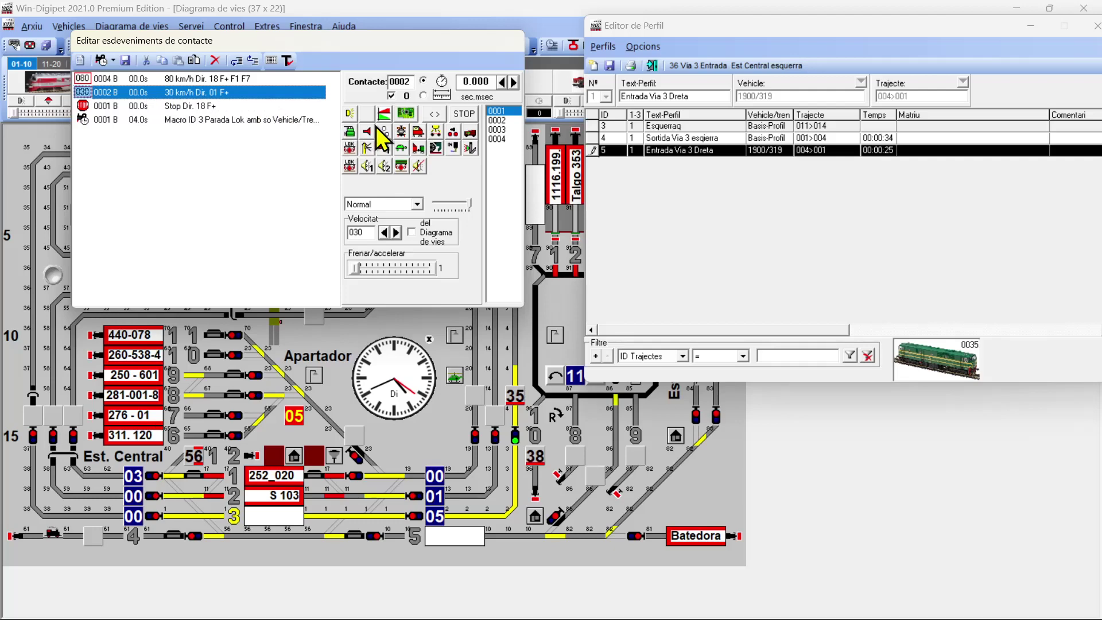
pyautogui.click(350, 133)
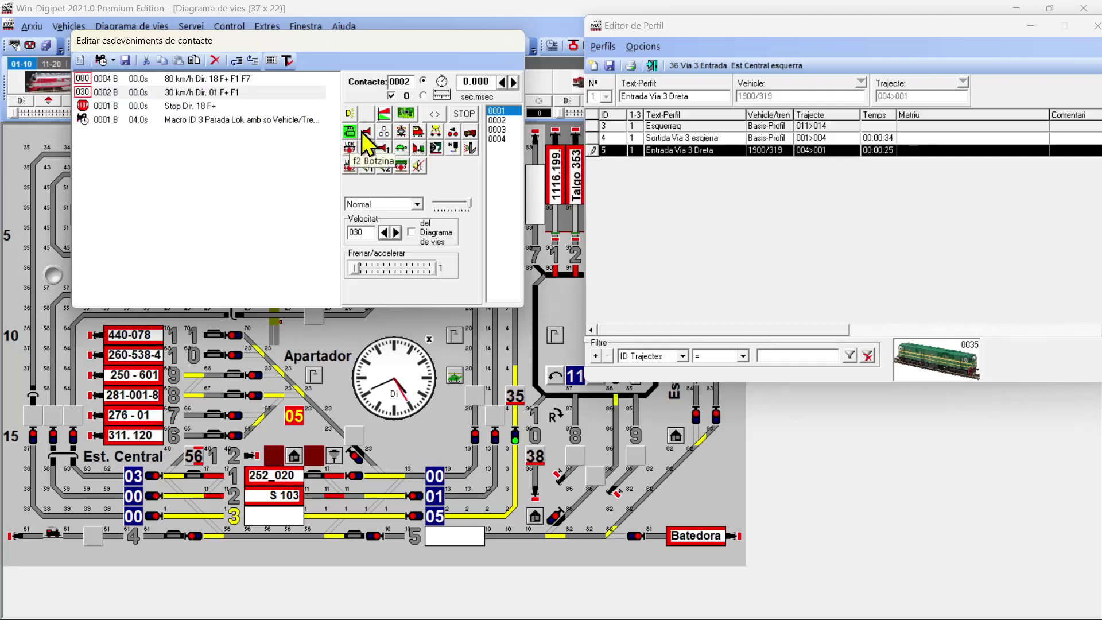
pyautogui.click(453, 132)
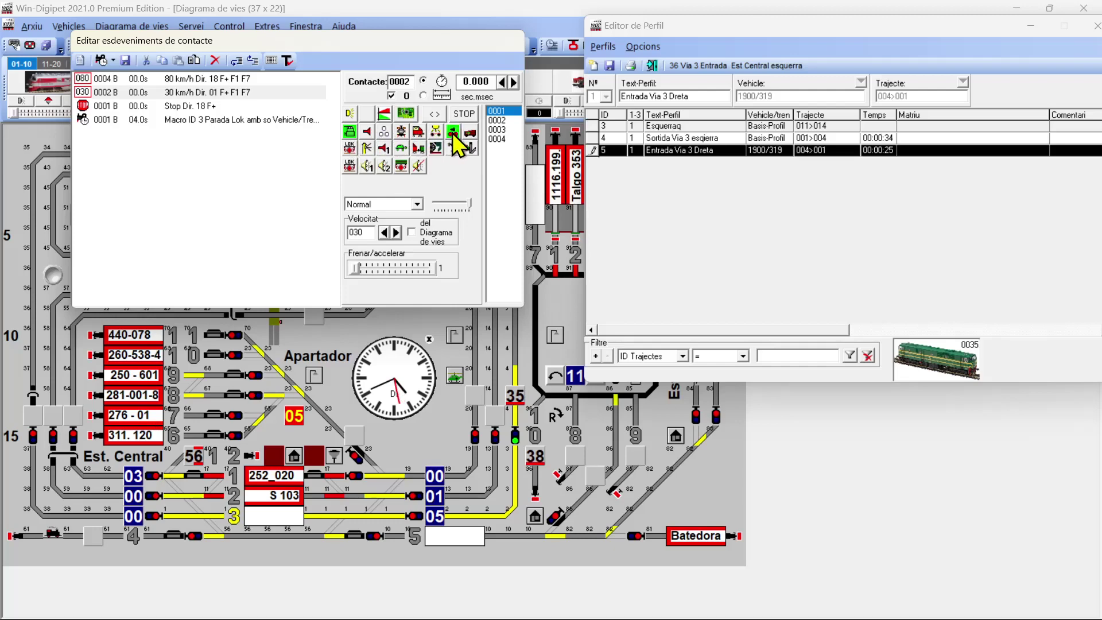
pyautogui.click(160, 105)
pyautogui.click(349, 132)
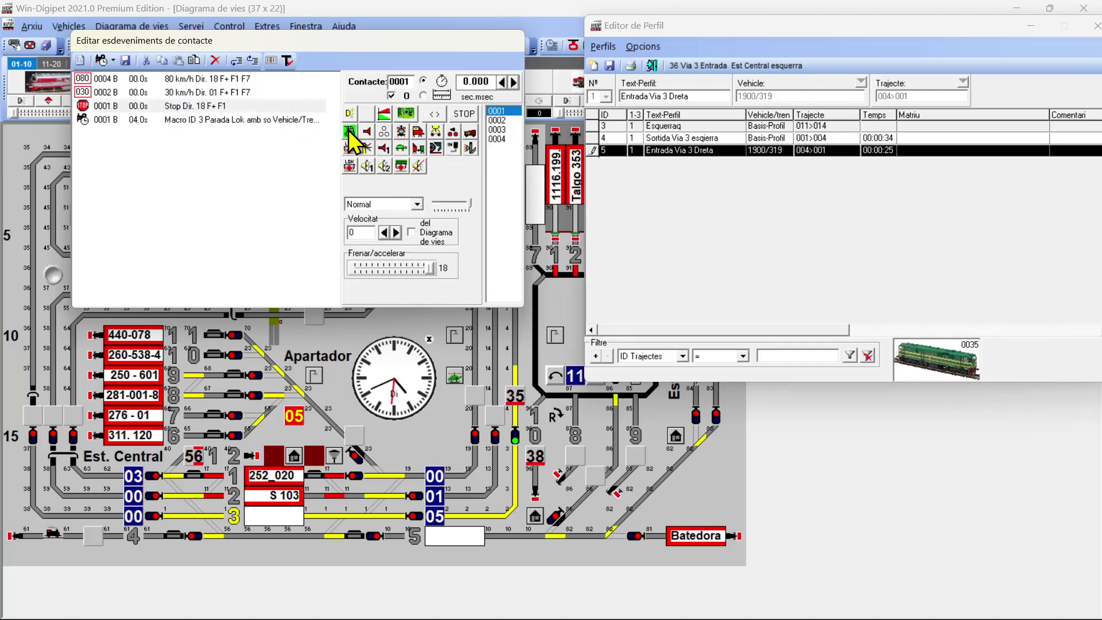
pyautogui.click(453, 133)
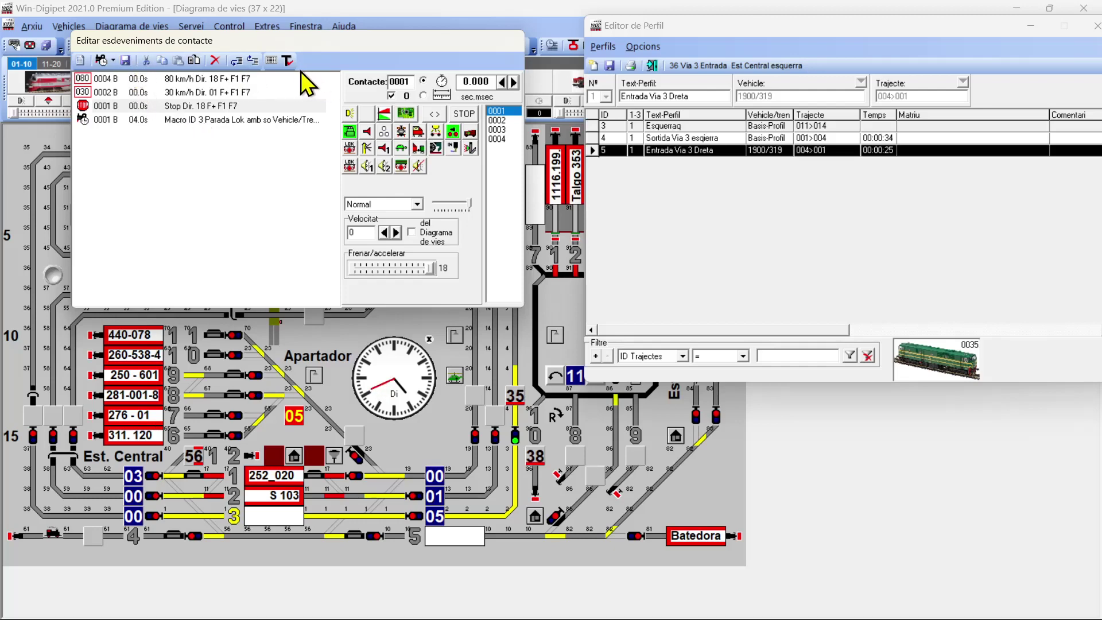
# - Reopen the profile test, switch on function F7 of locomotive 1900/319, and start another test drive
pyautogui.click(287, 61)
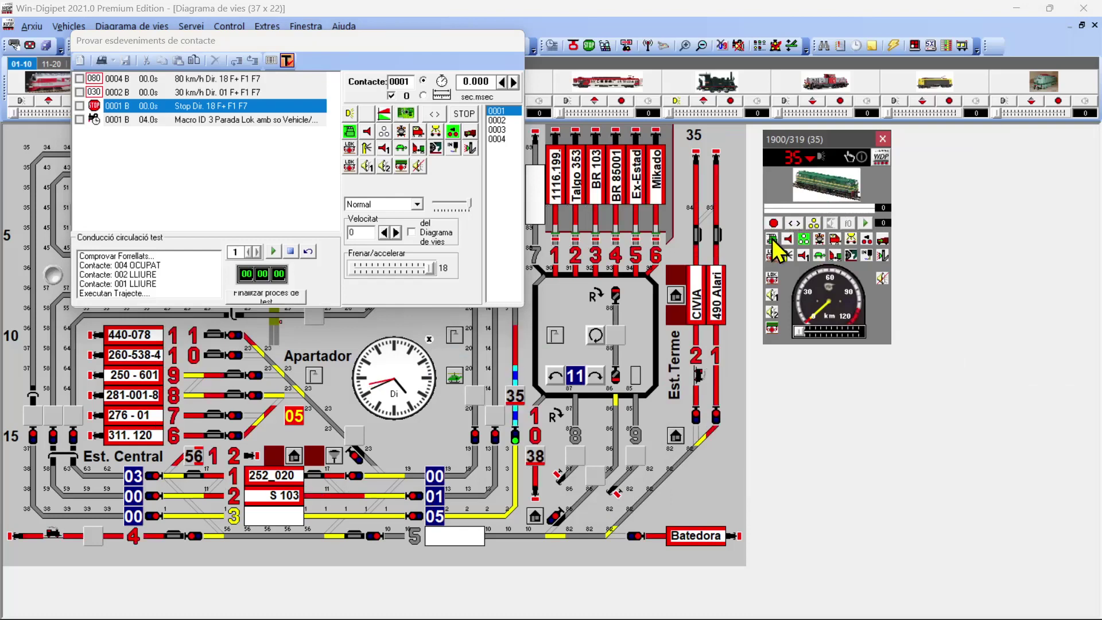
pyautogui.click(867, 240)
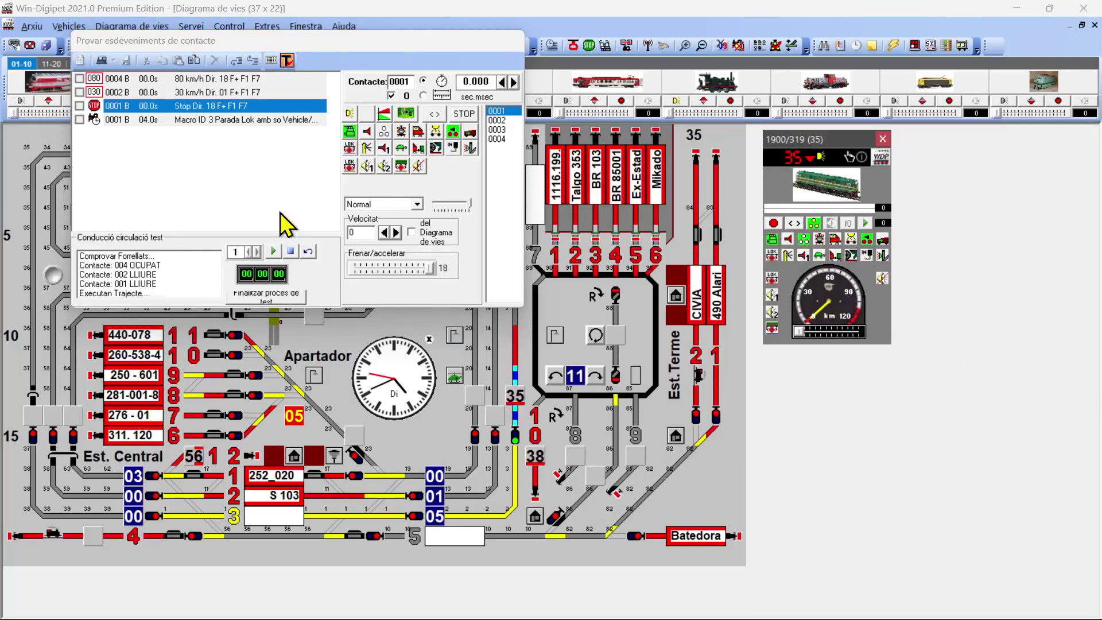
pyautogui.click(274, 251)
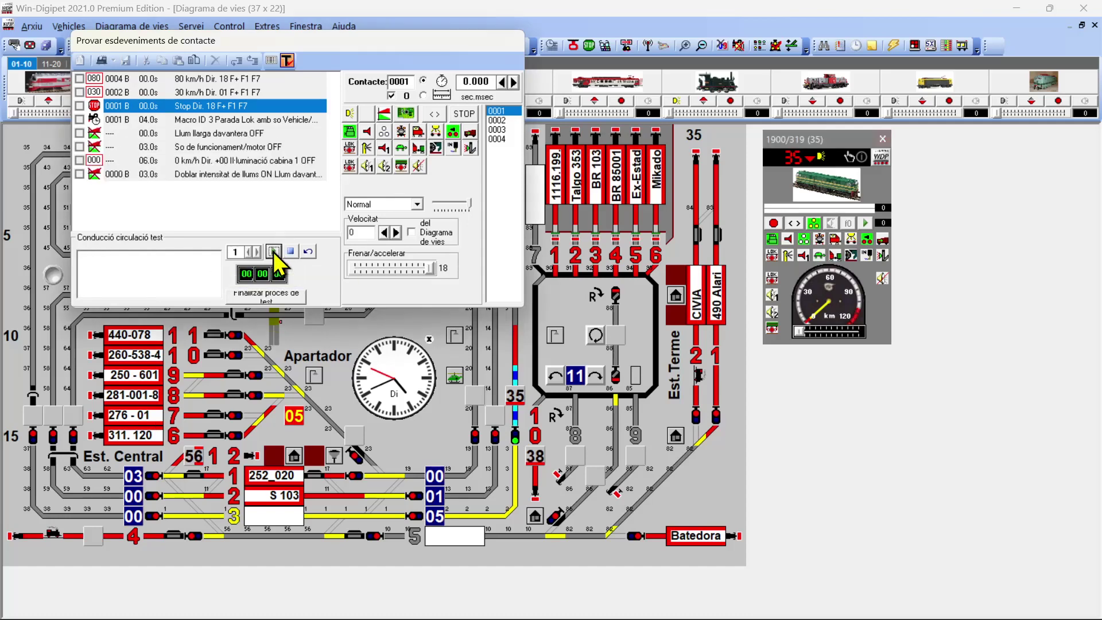